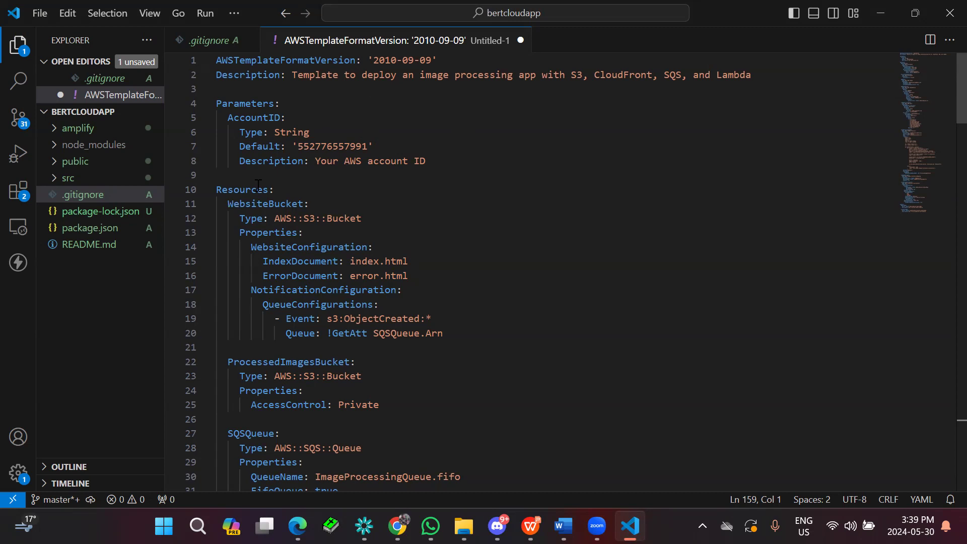
# Examine the CloudFormation template from its parameters through the bucket, queue, Lambda and CloudFront resources to the outputs.
pyautogui.scroll(-1, 258, 185)
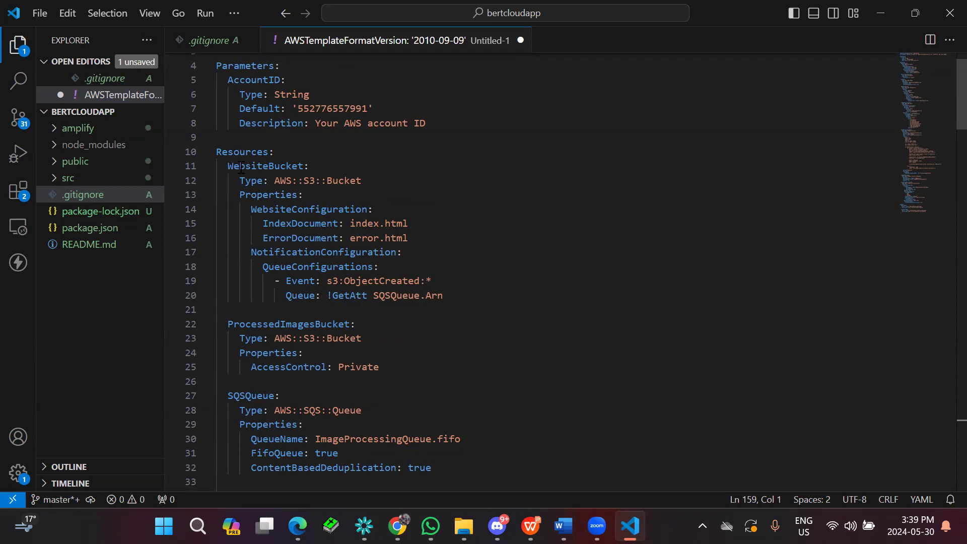
pyautogui.scroll(-3, 251, 172)
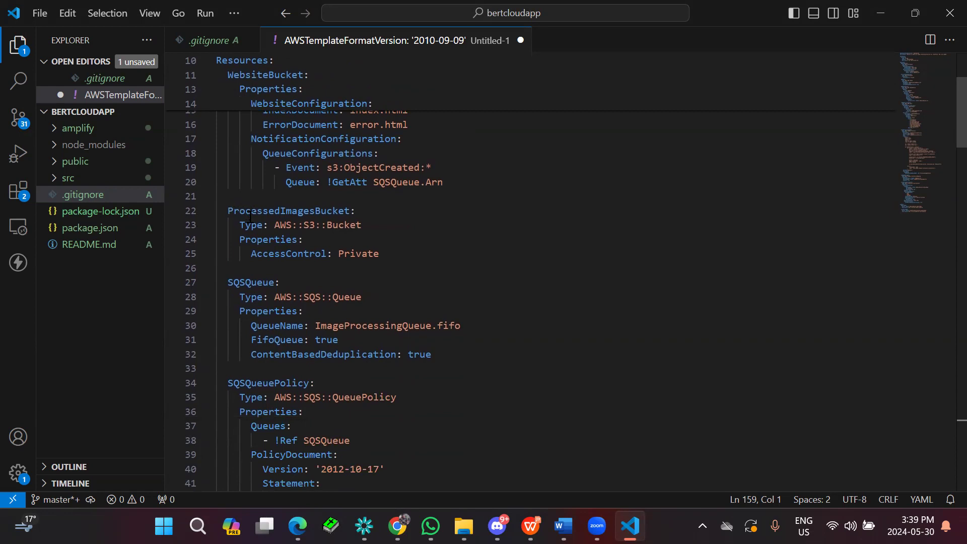
pyautogui.scroll(-2, 265, 217)
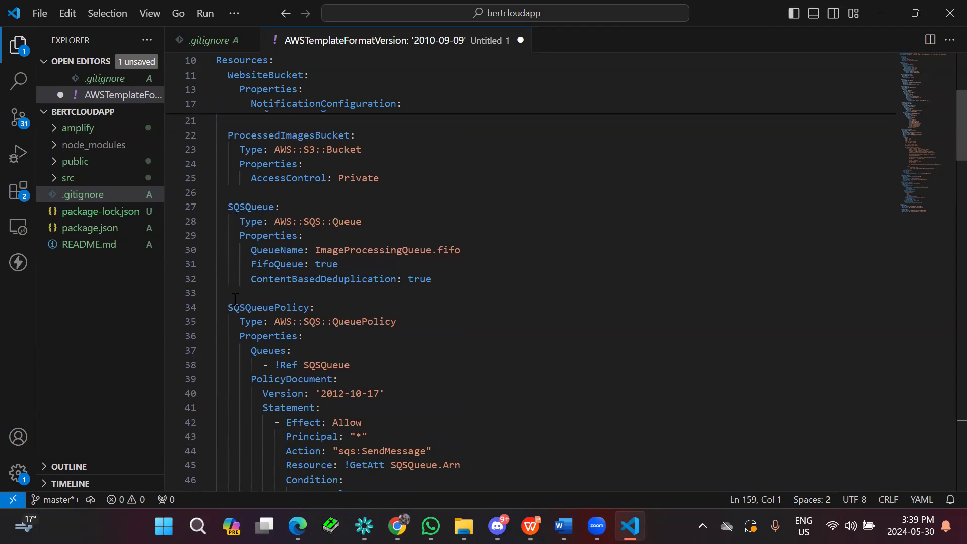
pyautogui.scroll(-1, 283, 304)
pyautogui.scroll(-7, 283, 304)
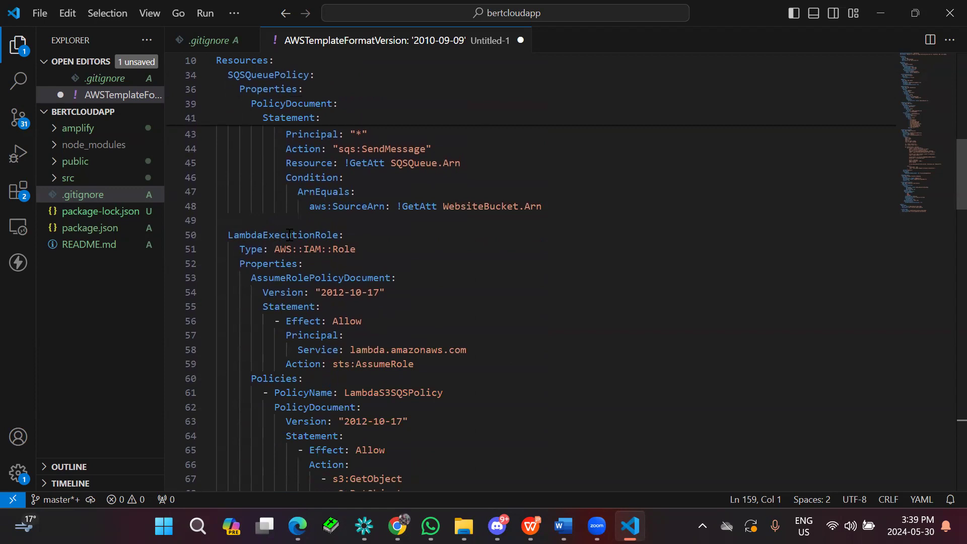
pyautogui.scroll(-10, 290, 234)
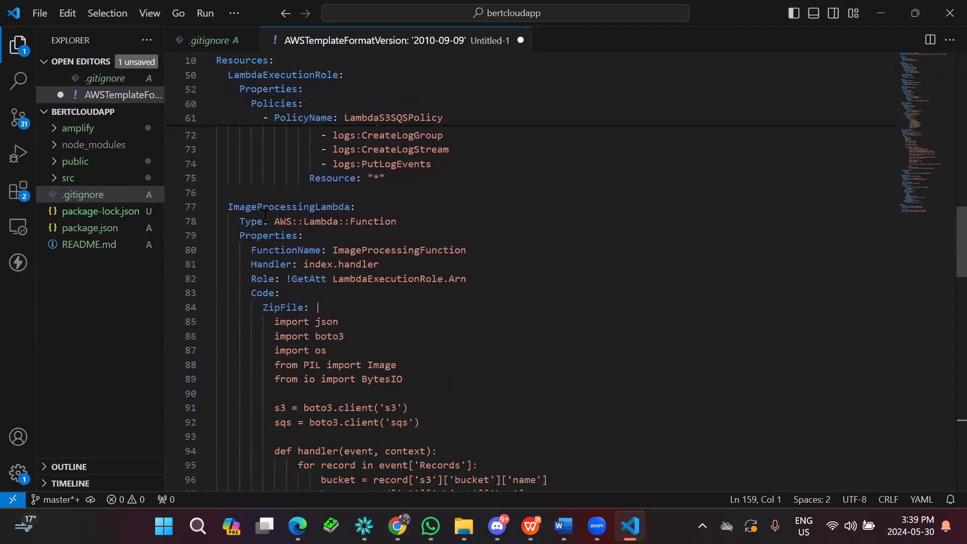
pyautogui.scroll(-15, 265, 216)
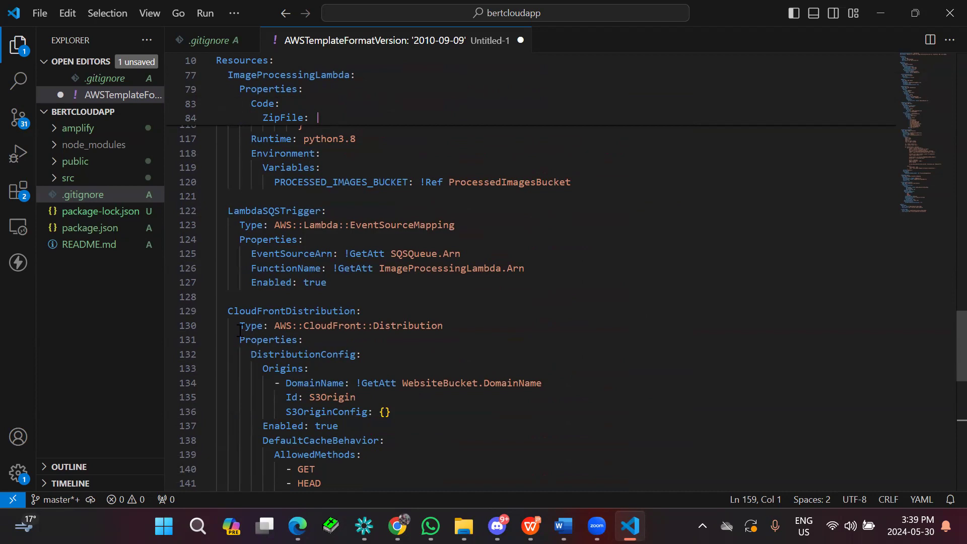
pyautogui.scroll(-4, 256, 297)
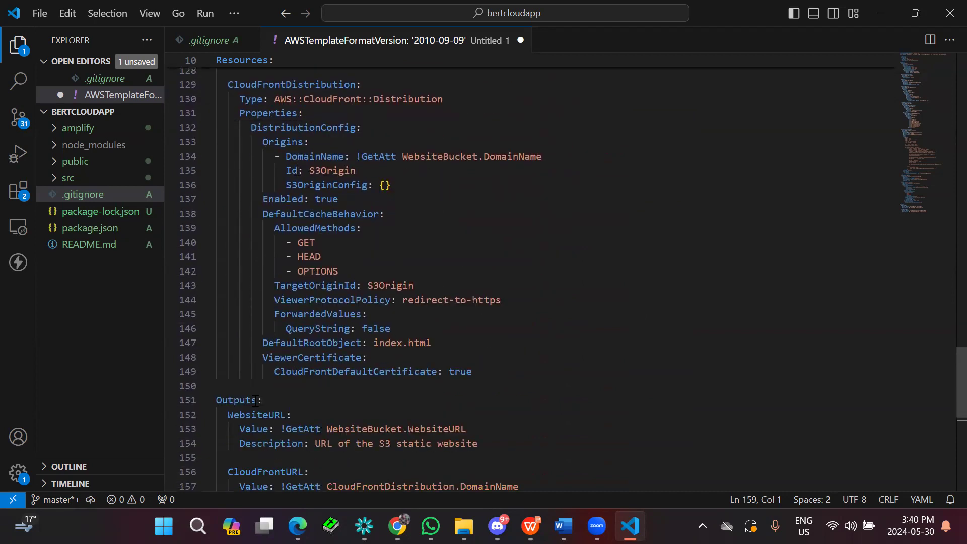
pyautogui.scroll(-1, 290, 345)
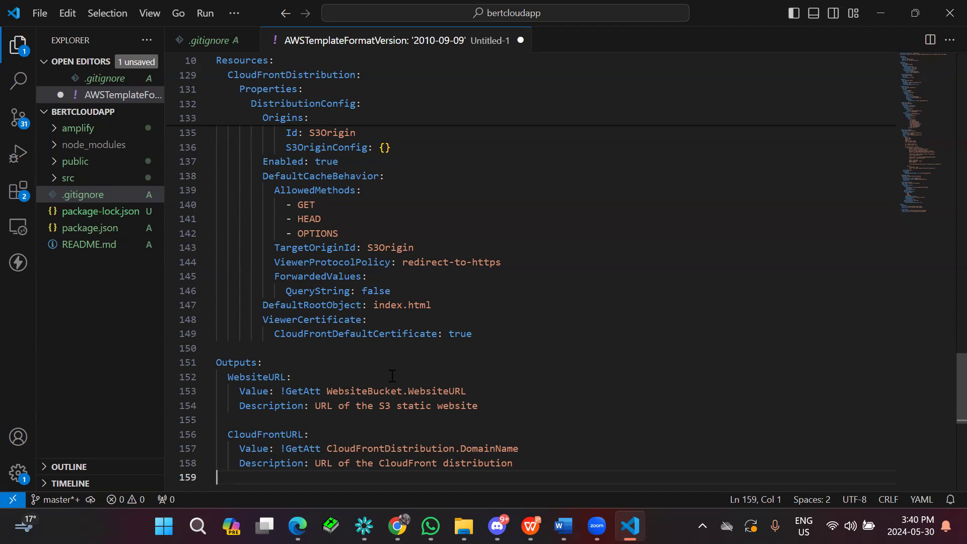
pyautogui.scroll(-1, 333, 387)
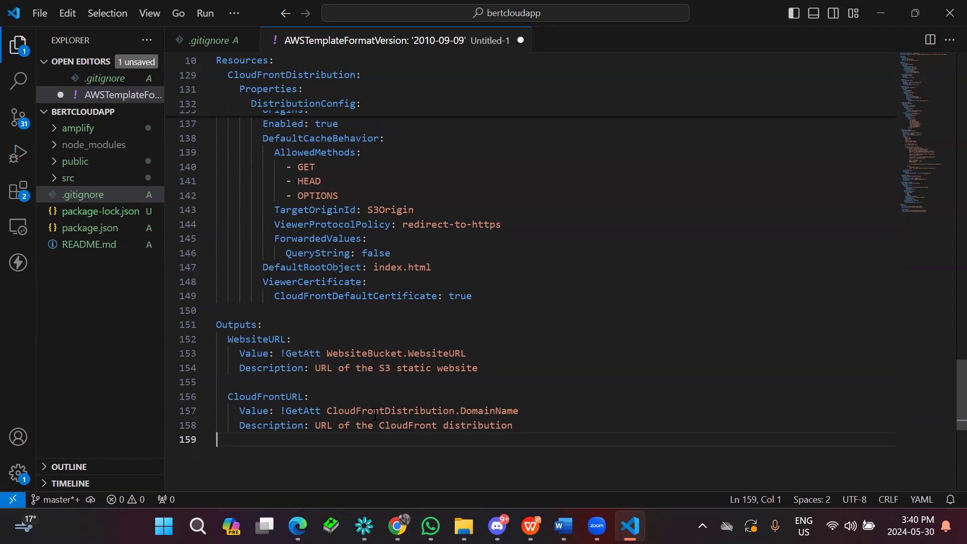
pyautogui.scroll(3, 349, 229)
pyautogui.scroll(4, 349, 229)
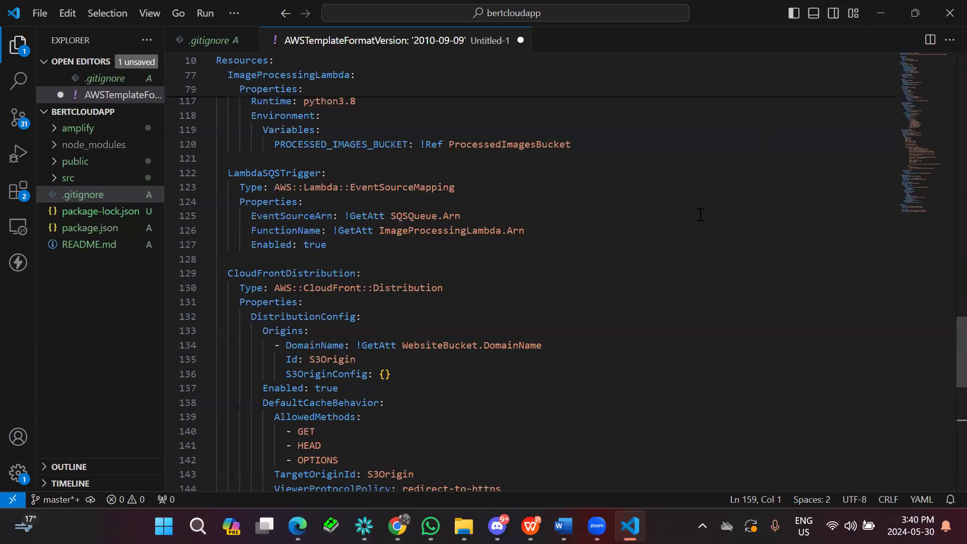
# Switch to the AWS console in Chrome, search the services for "cloudf" and open CloudFormation.
pyautogui.hotkey('alt', 'Tab')
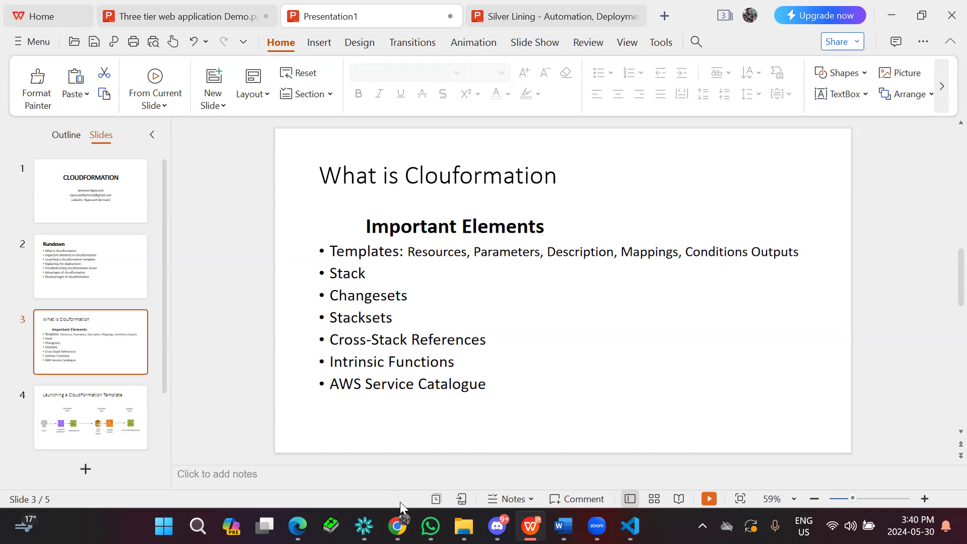
pyautogui.moveTo(398, 507)
pyautogui.click(577, 469)
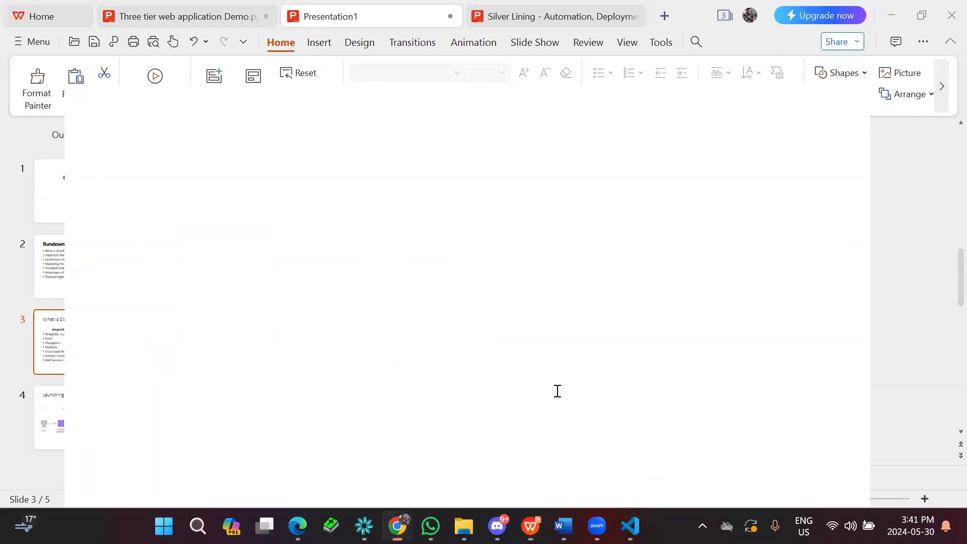
pyautogui.click(258, 76)
pyautogui.write('cloudf')
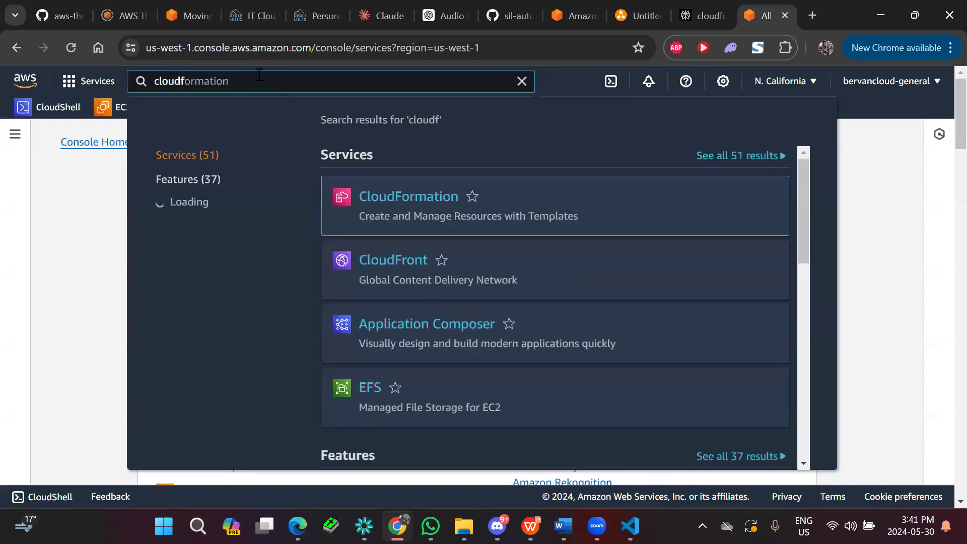
pyautogui.click(413, 201)
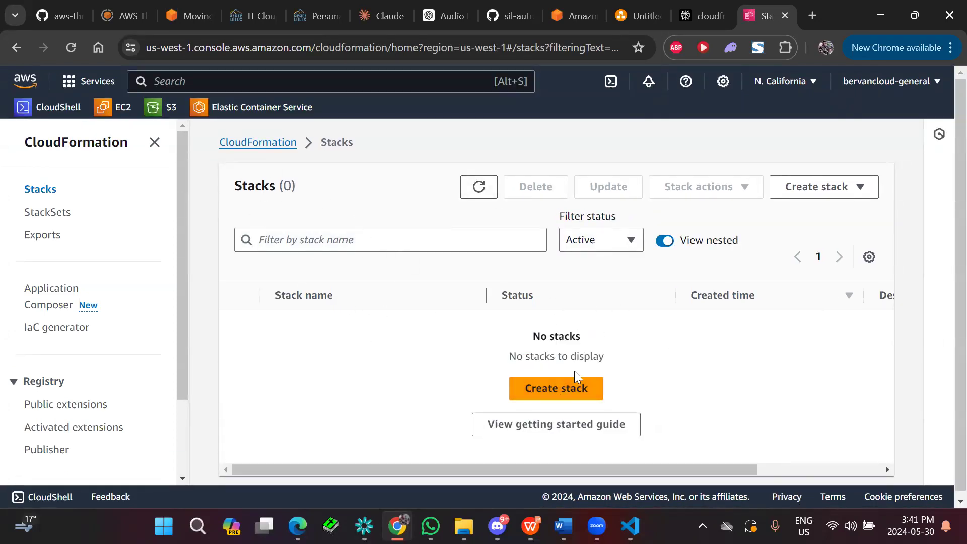
# Start creating a stack and examine the options for preparing the template and choosing its source.
pyautogui.click(570, 383)
pyautogui.scroll(-5, 549, 353)
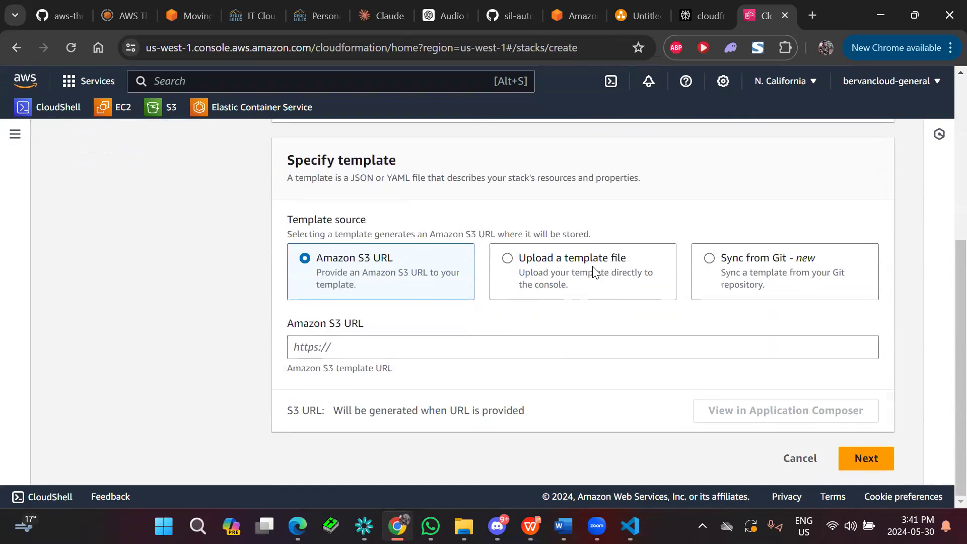
pyautogui.scroll(5, 593, 272)
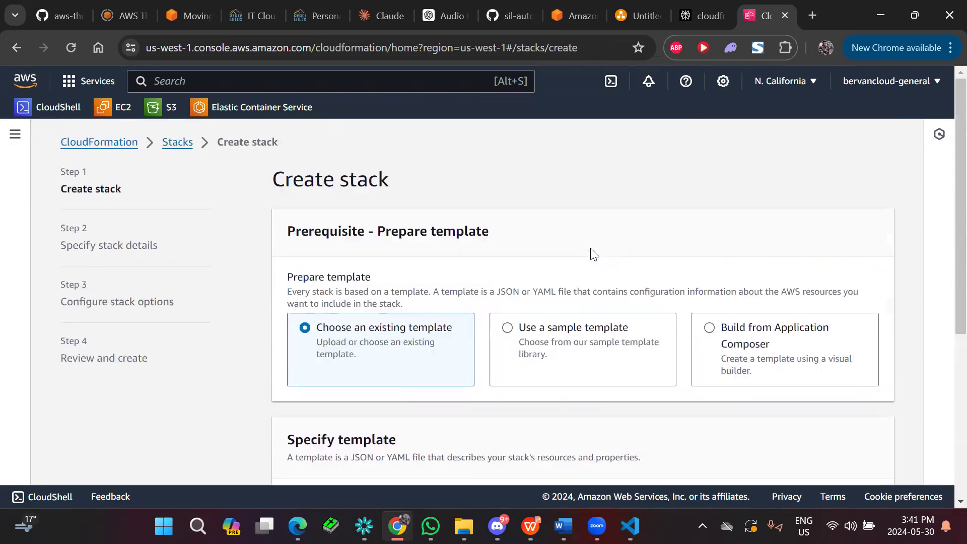
# Return through the stack list to the CloudFormation start page and look over its overview.
pyautogui.click(189, 142)
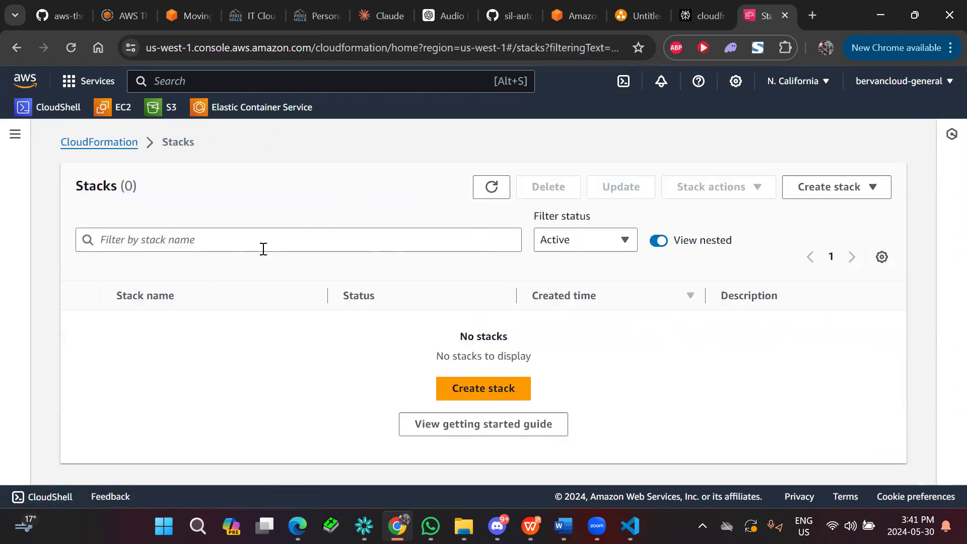
pyautogui.click(84, 143)
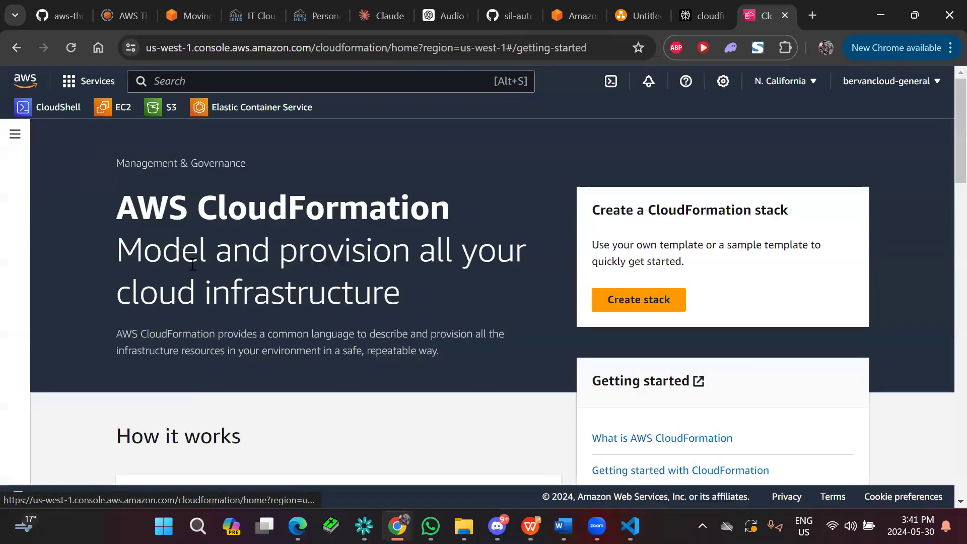
pyautogui.scroll(-1, 236, 285)
pyautogui.scroll(-4, 236, 285)
pyautogui.scroll(5, 235, 286)
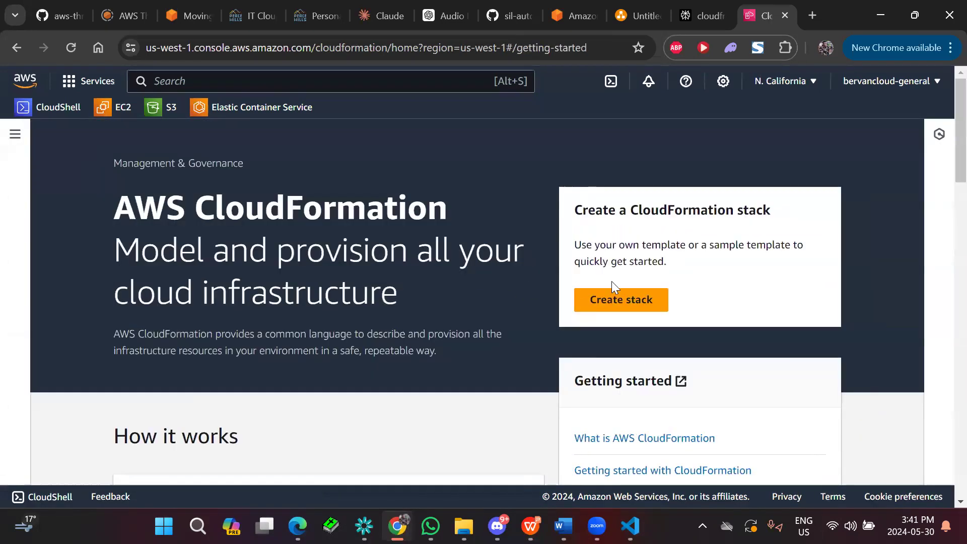
# Revisit the stack creation form from the start page, and go back through the stack list to the CloudFormation start page.
pyautogui.click(612, 298)
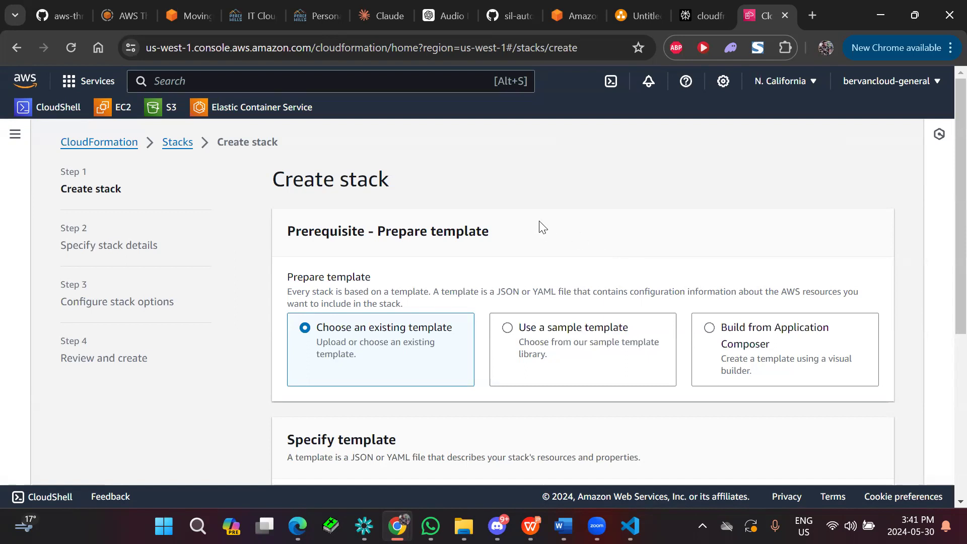
pyautogui.click(134, 148)
pyautogui.click(615, 300)
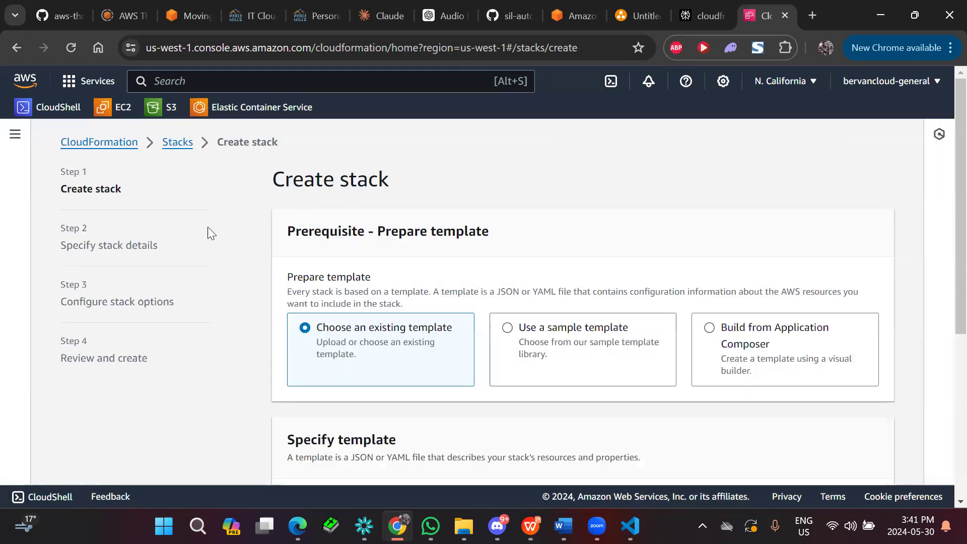
pyautogui.click(177, 149)
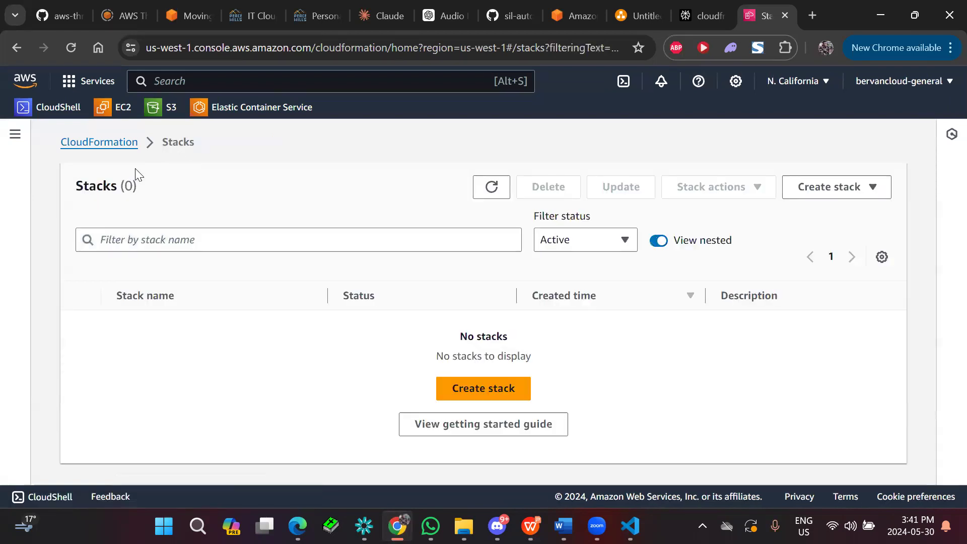
pyautogui.click(115, 147)
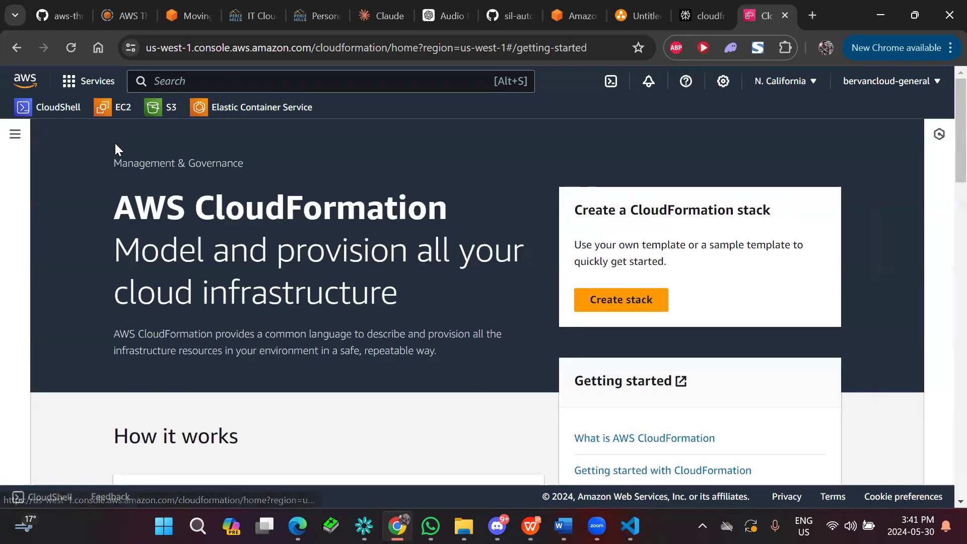
# Show the StackSets page of CloudFormation, and switch back to the Important Elements slide in WPS Presentation.
pyautogui.click(15, 134)
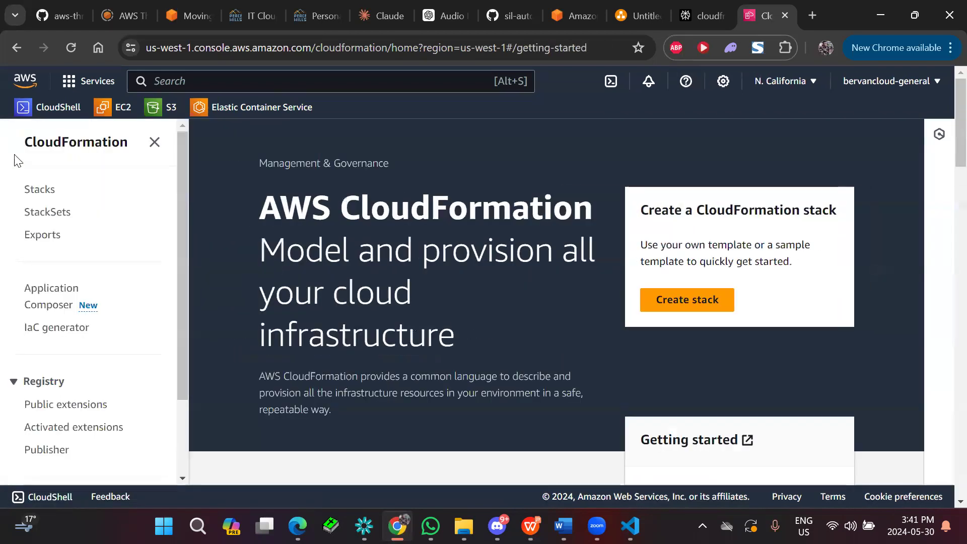
pyautogui.click(53, 214)
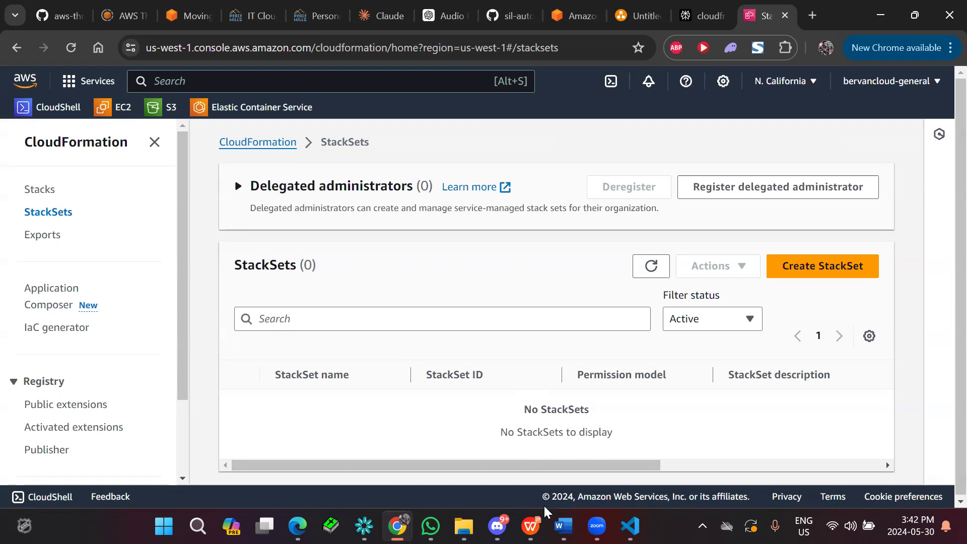
pyautogui.click(533, 469)
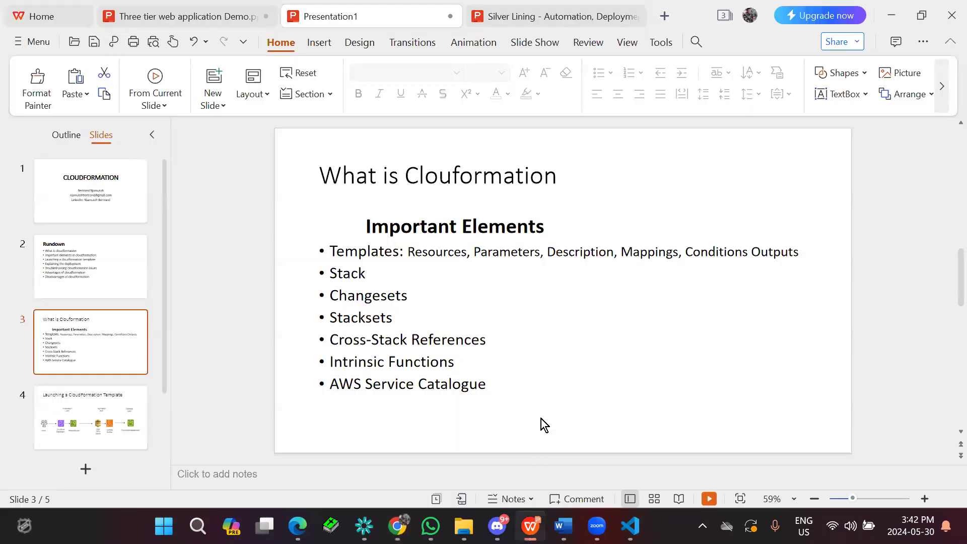
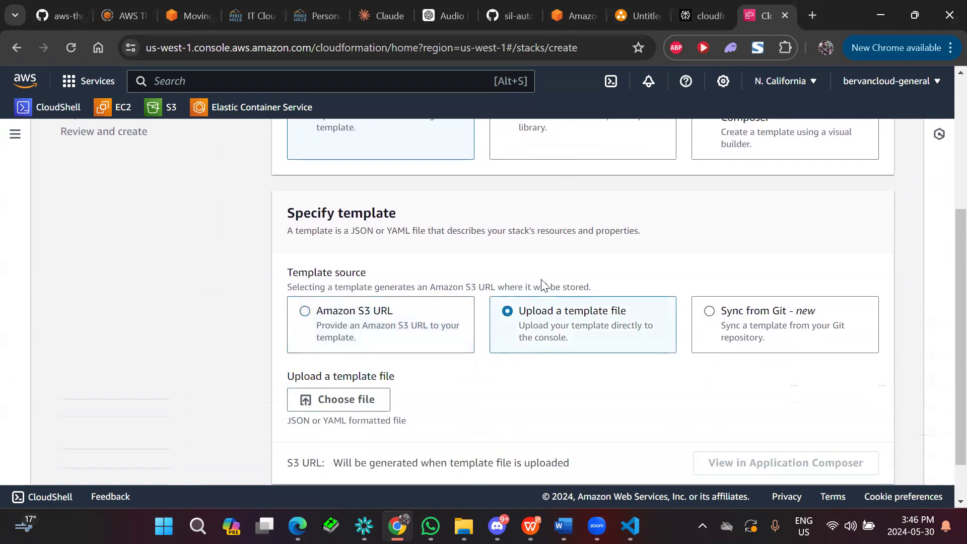
# Glance at the YAML template in Visual Studio Code, and upload AWSTemplate.yaml as the stack's template in the stack creation form.
pyautogui.moveTo(631, 526)
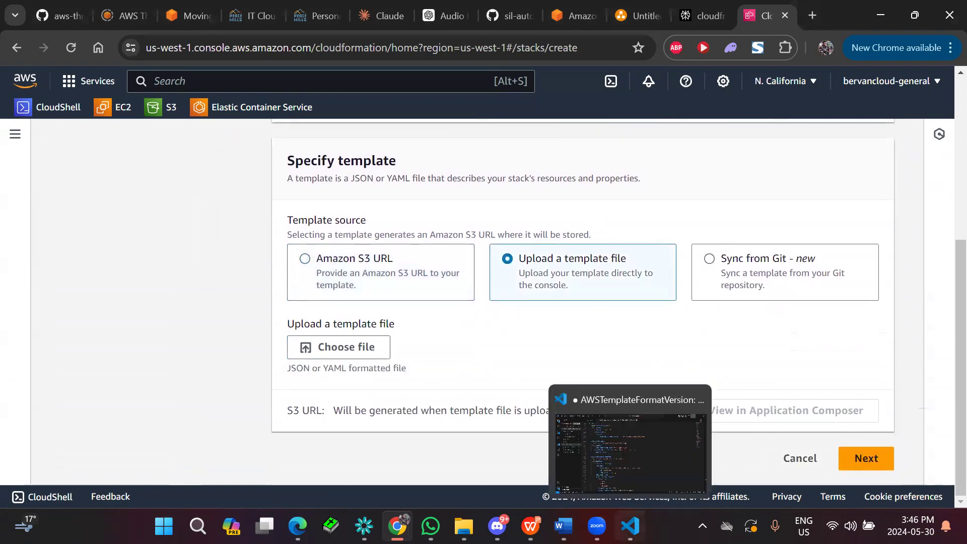
pyautogui.click(640, 451)
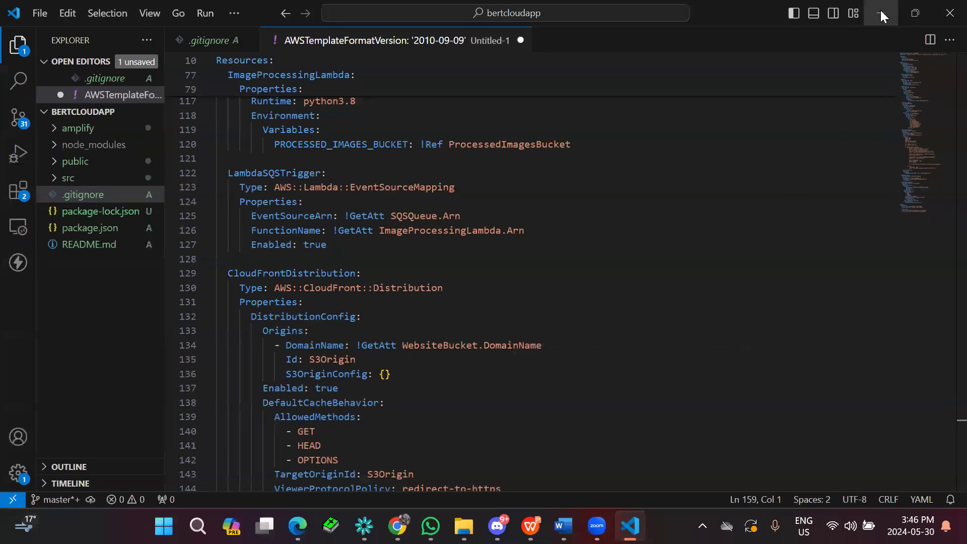
pyautogui.click(882, 16)
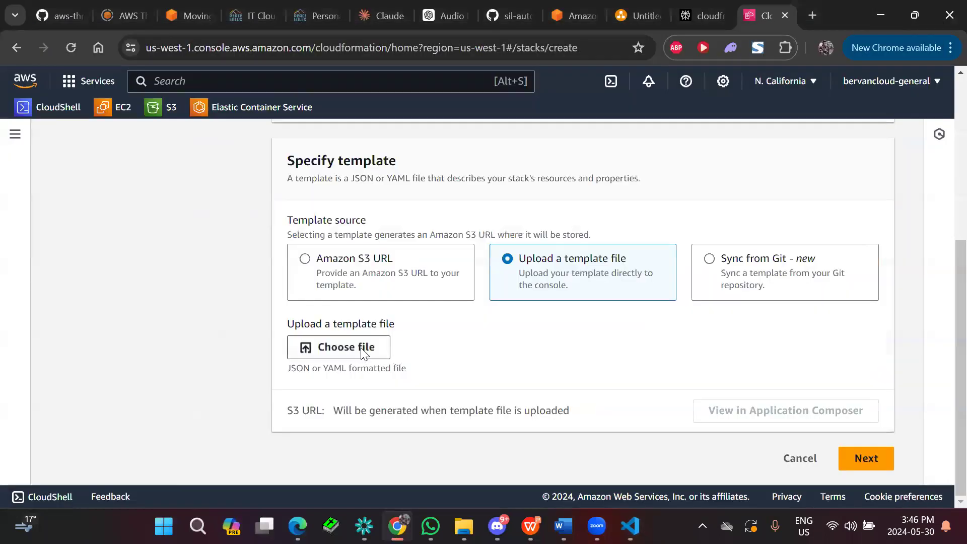
pyautogui.click(362, 350)
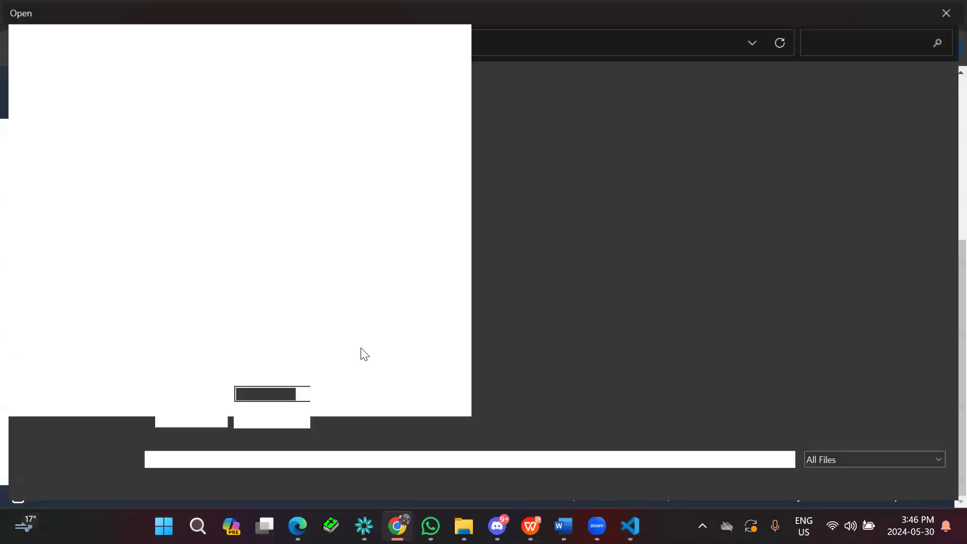
pyautogui.doubleClick(216, 121)
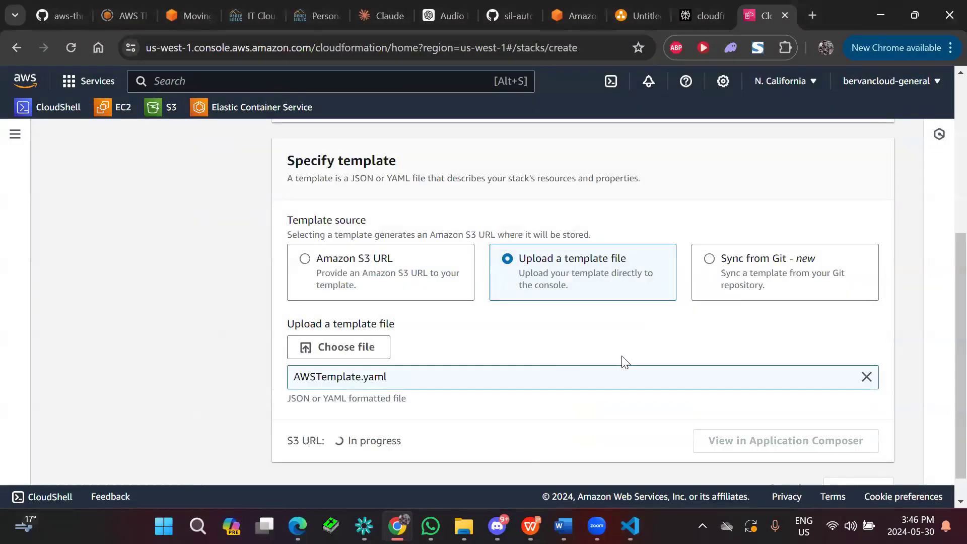
pyautogui.scroll(-1, 624, 362)
pyautogui.click(858, 452)
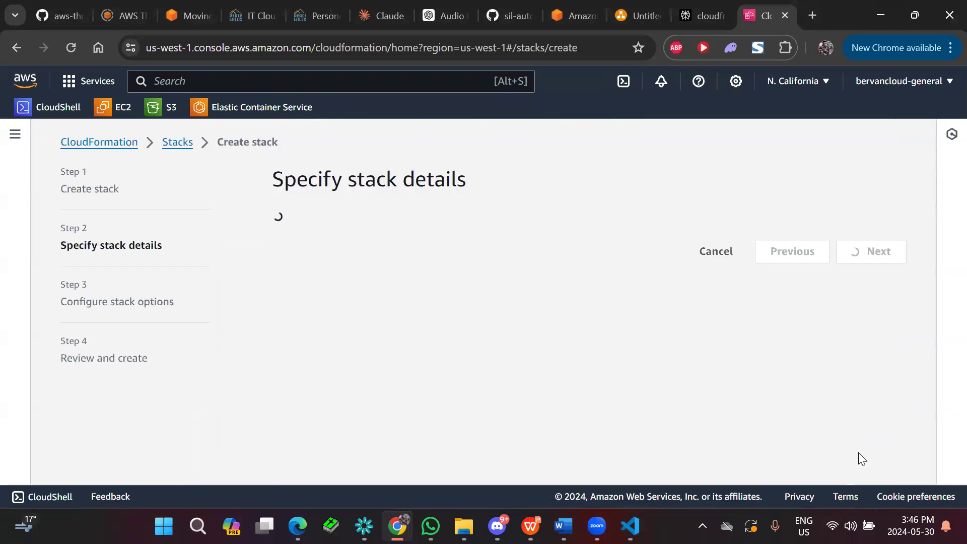
# Name the stack stack123, keep the prefilled AccountID parameter, and proceed to the stack options.
pyautogui.click(346, 301)
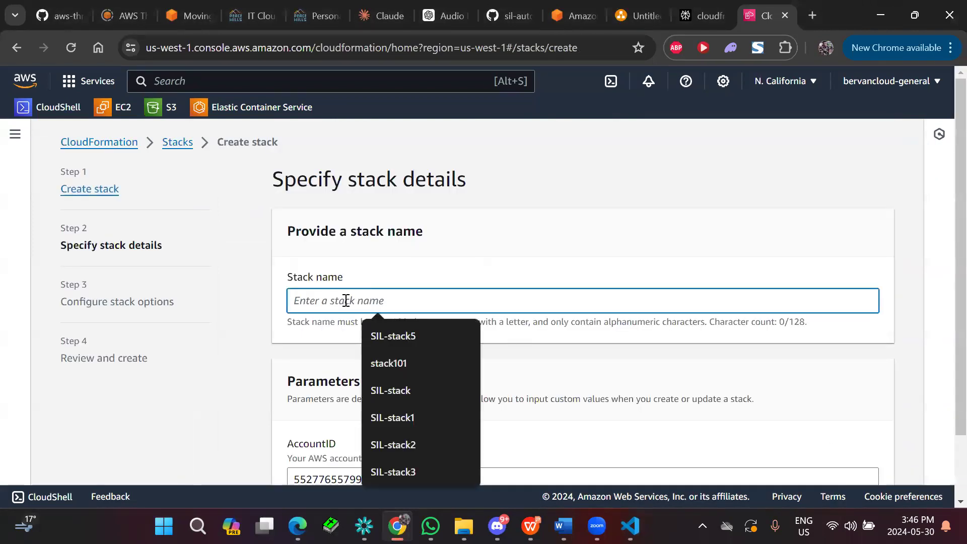
pyautogui.write('strac')
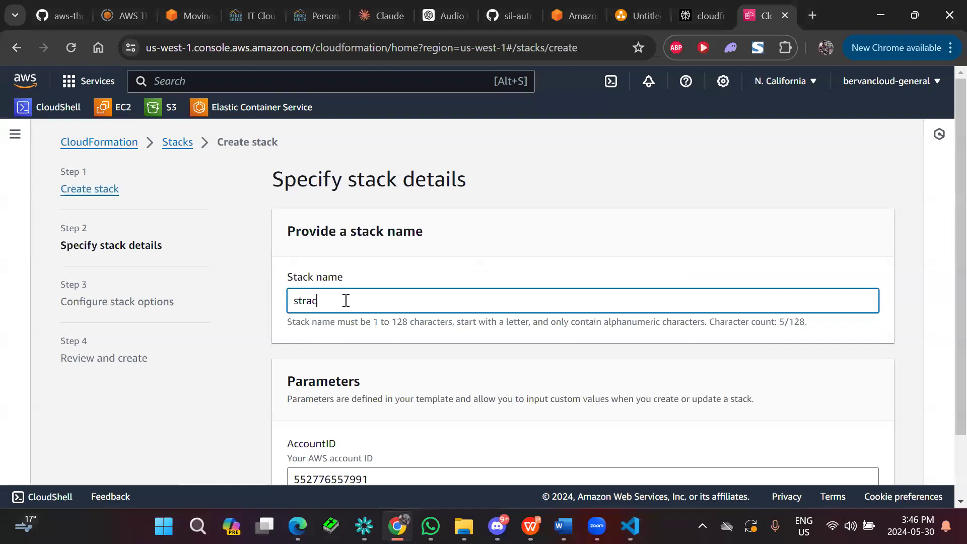
pyautogui.press('BackSpace')
pyautogui.write('ack123')
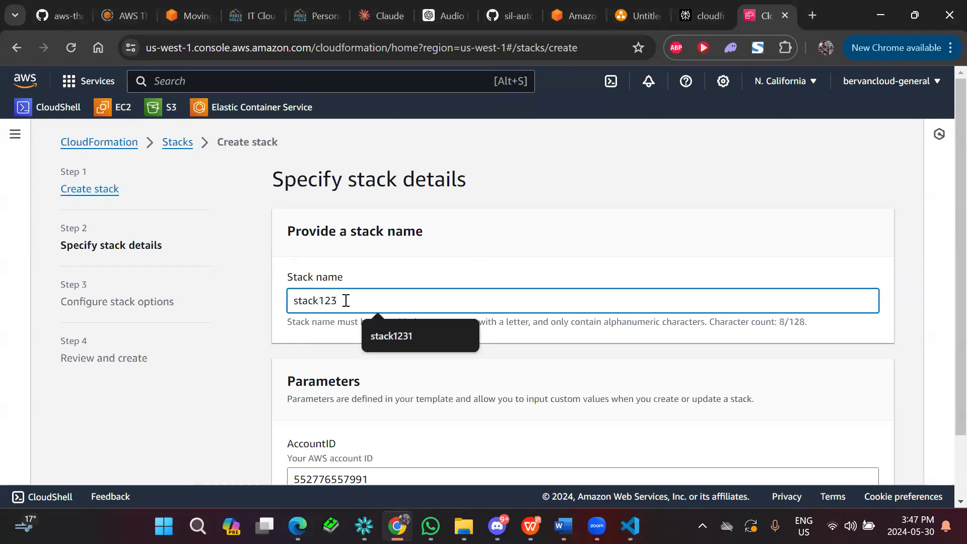
pyautogui.click(524, 272)
pyautogui.scroll(-2, 546, 267)
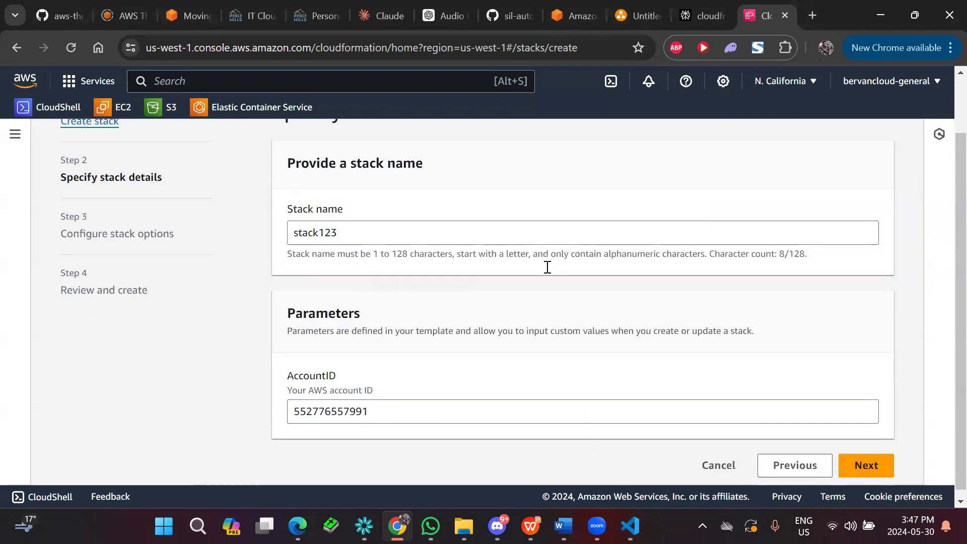
pyautogui.click(864, 470)
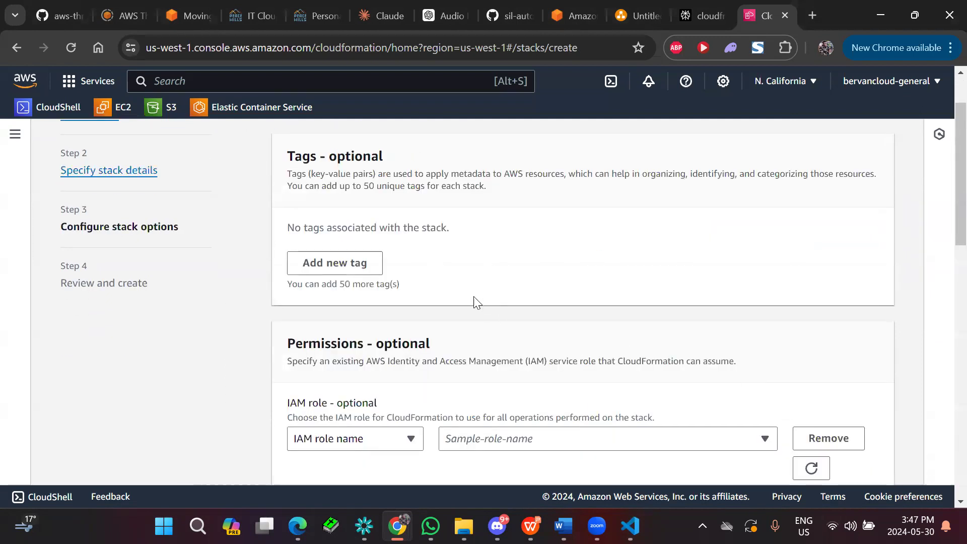
# Look through the tags, permissions, failure and advanced options, keep their defaults, and proceed to the review.
pyautogui.scroll(-3, 488, 246)
pyautogui.scroll(-3, 488, 243)
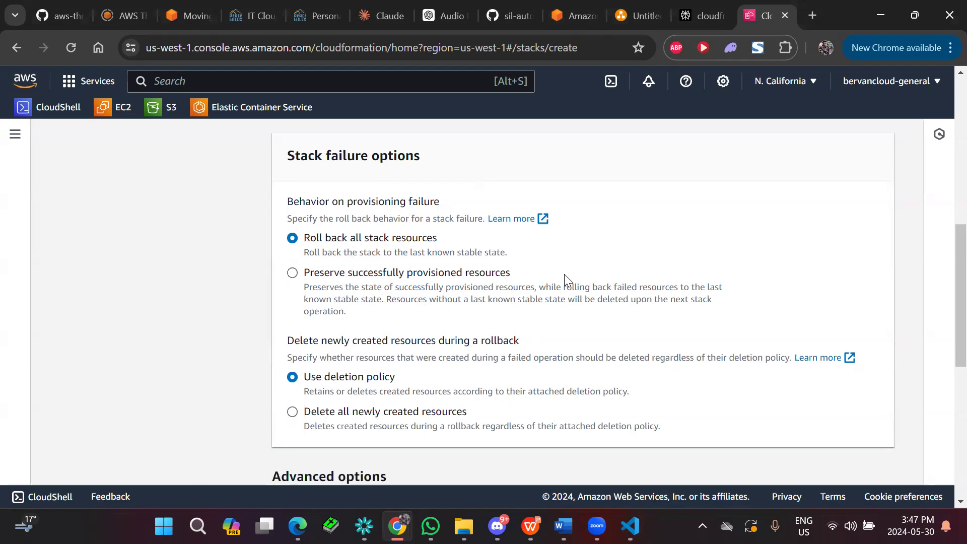
pyautogui.scroll(-7, 564, 274)
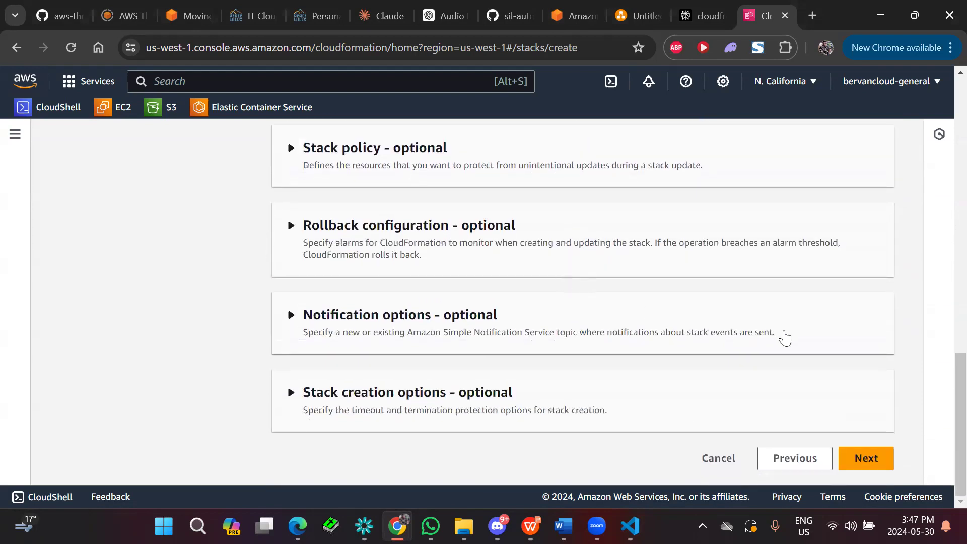
pyautogui.click(864, 458)
# Review the template, stack name and options of stack123, accept the required acknowledgement, and submit the stack for creation.
pyautogui.scroll(-1, 554, 267)
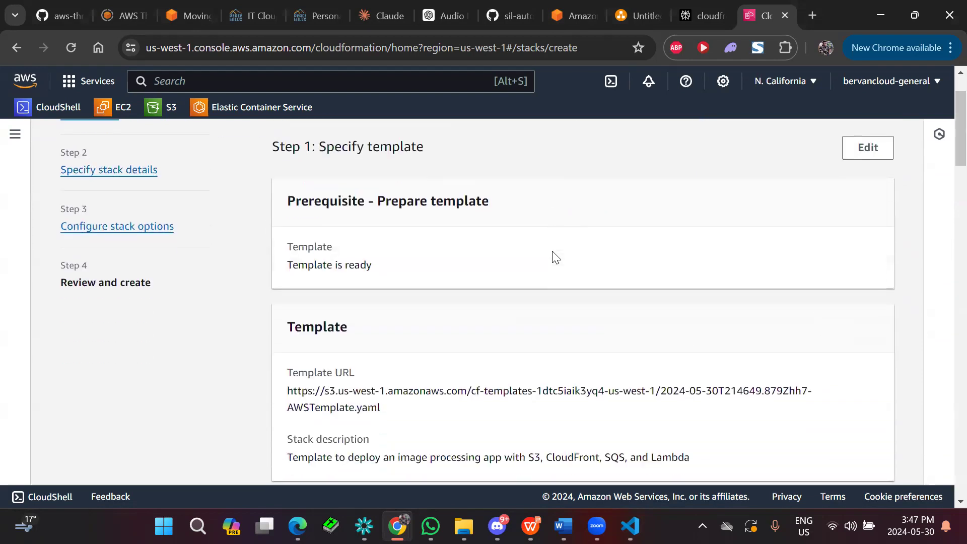
pyautogui.scroll(-3, 554, 257)
pyautogui.scroll(-10, 587, 320)
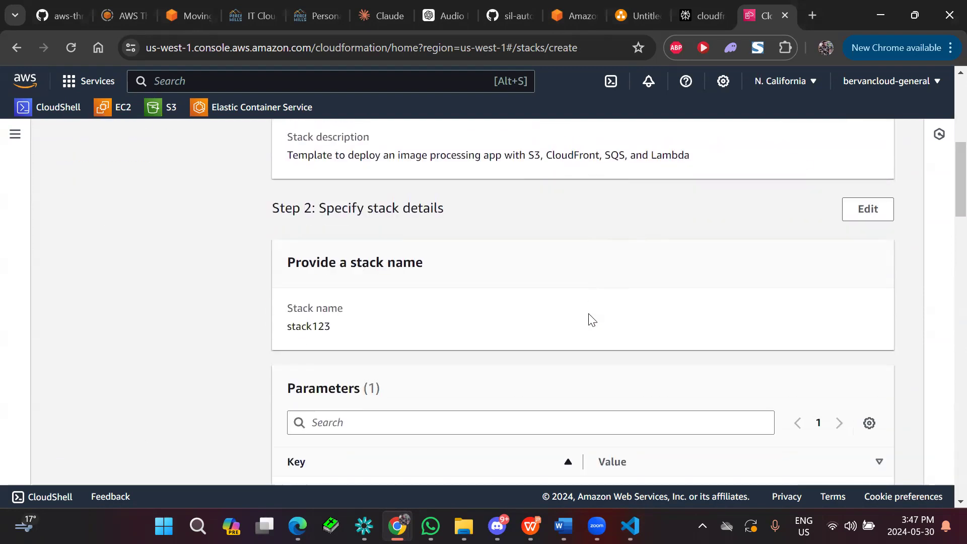
pyautogui.scroll(-15, 598, 247)
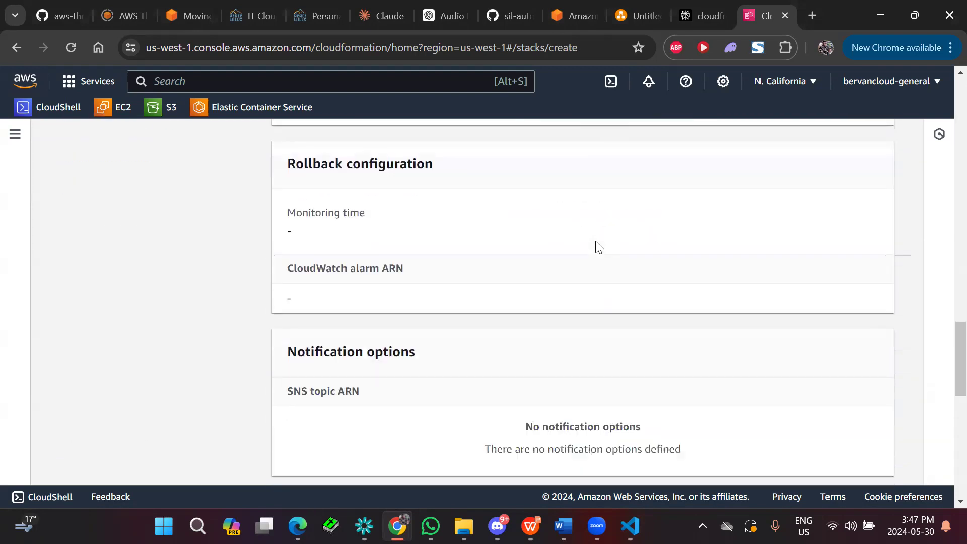
pyautogui.click(335, 399)
pyautogui.click(855, 459)
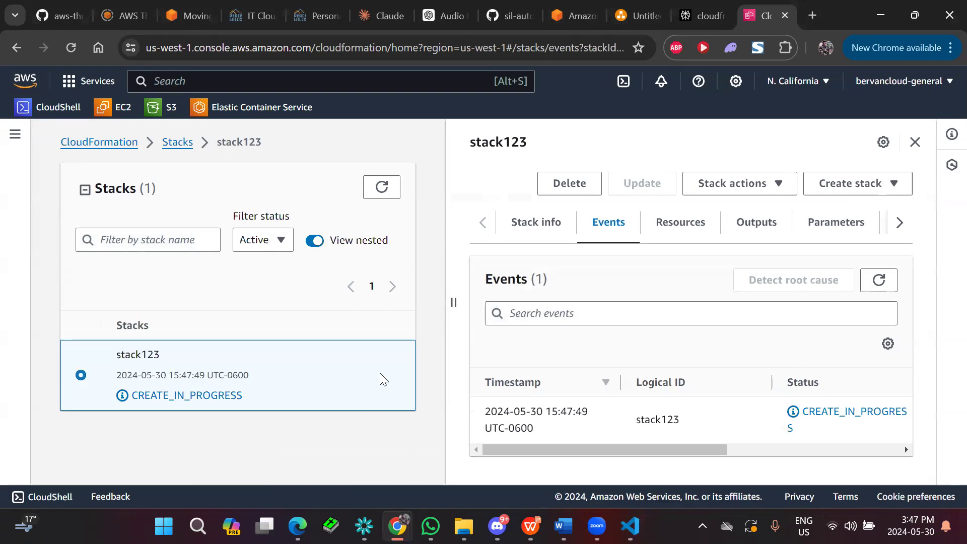
# Examine the event columns of stack123, refresh the events, and look through the resources being created.
pyautogui.moveTo(619, 447); pyautogui.dragTo(740, 443)
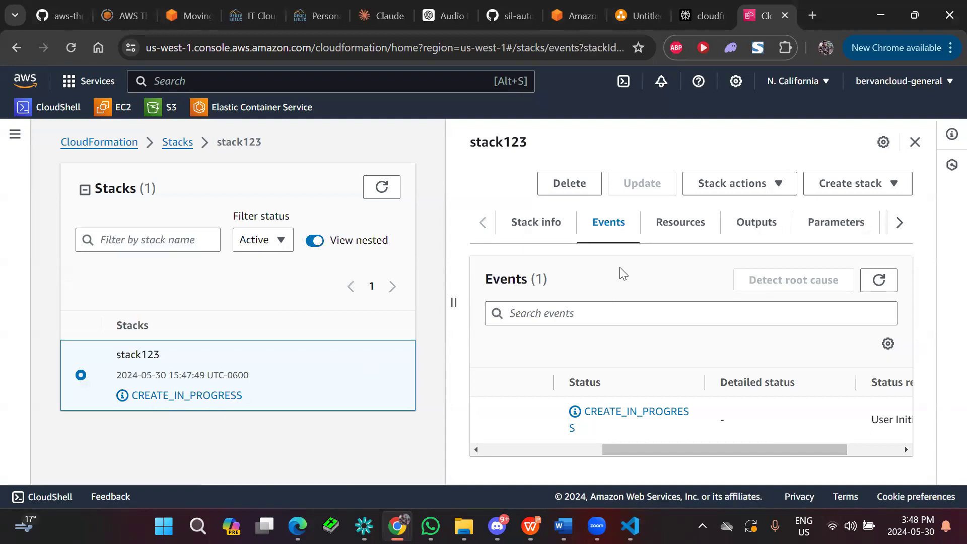
pyautogui.moveTo(649, 448); pyautogui.dragTo(529, 444)
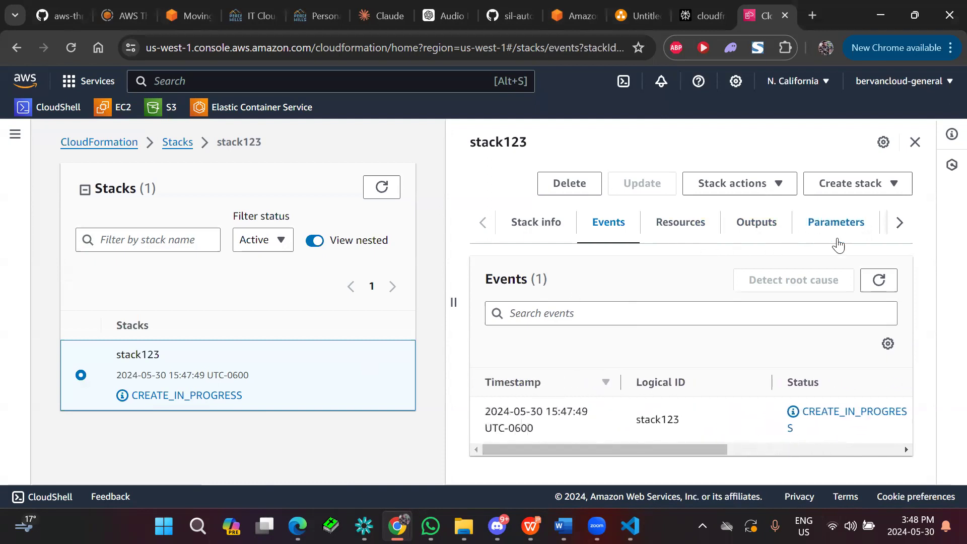
pyautogui.click(879, 281)
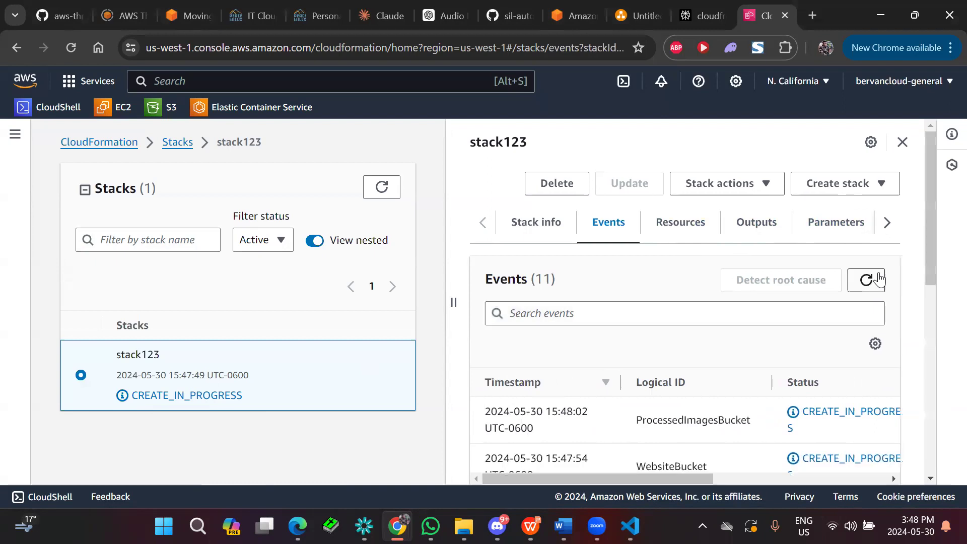
pyautogui.scroll(-6, 610, 311)
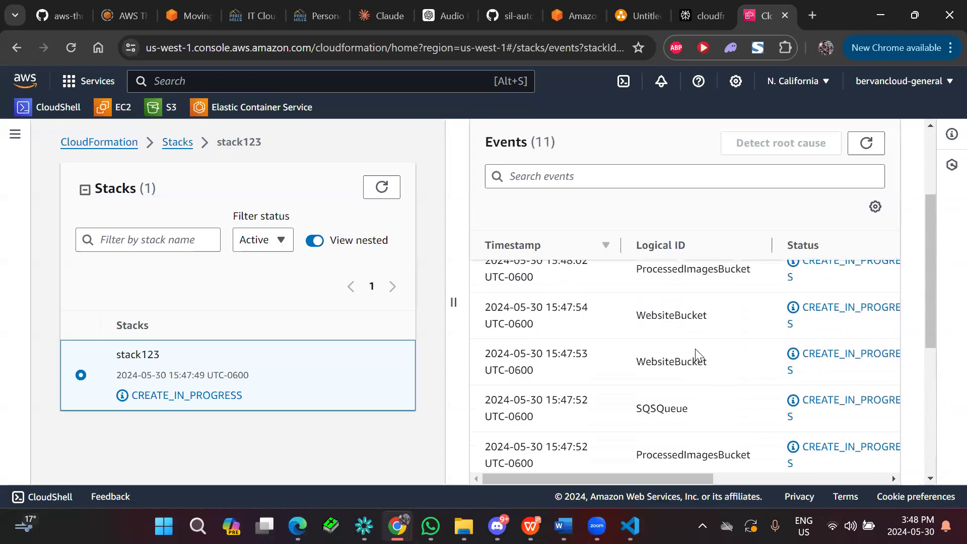
pyautogui.scroll(1, 690, 358)
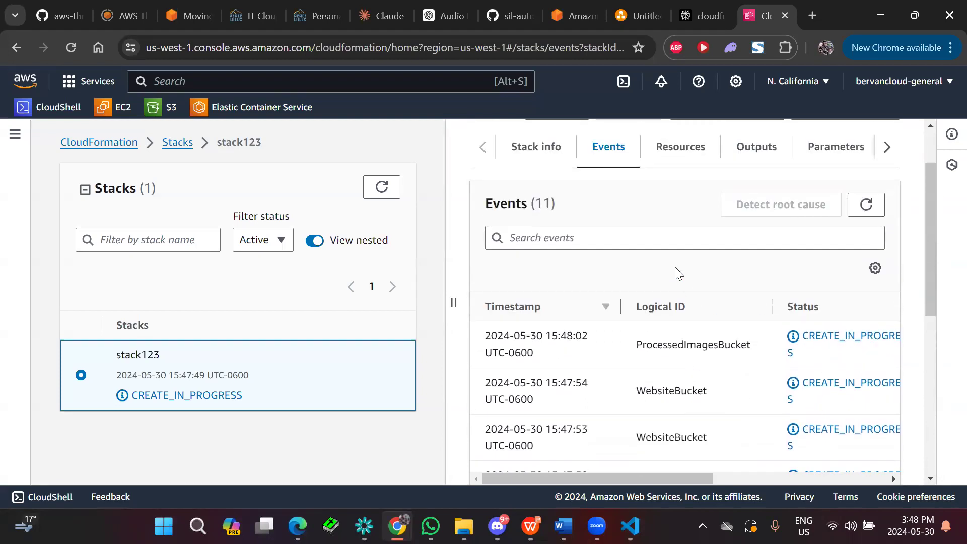
pyautogui.scroll(-1, 678, 273)
pyautogui.scroll(3, 630, 283)
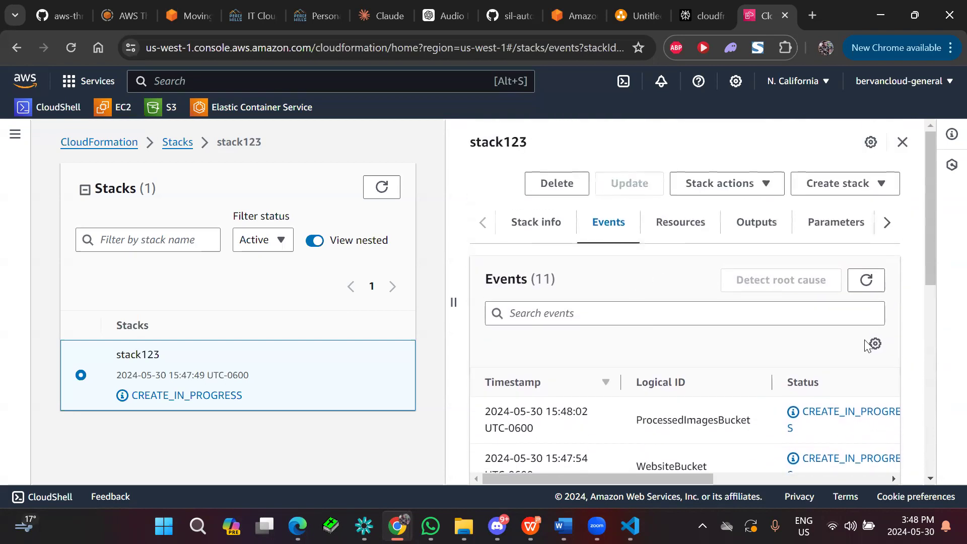
# Refresh the stack123 events again and check the creation status of each resource.
pyautogui.click(866, 281)
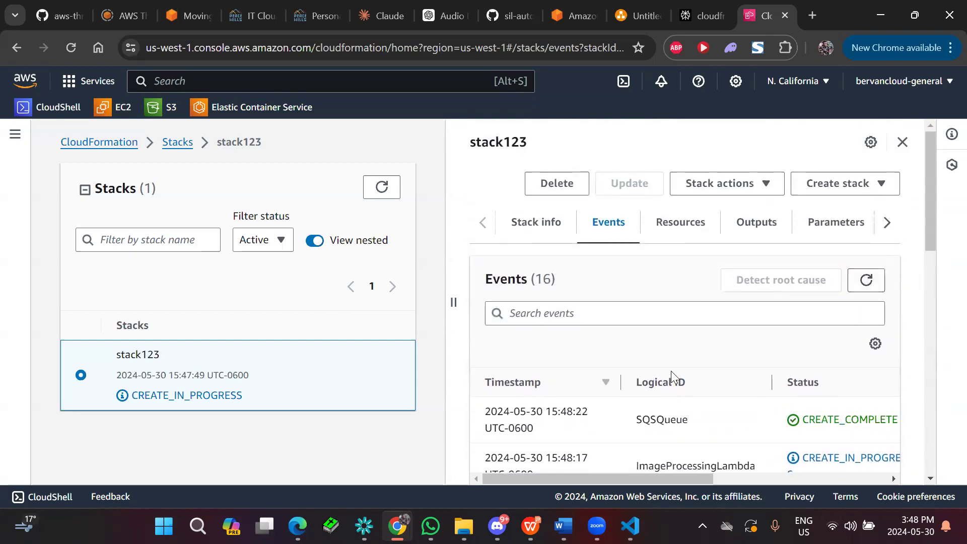
pyautogui.scroll(-1, 670, 371)
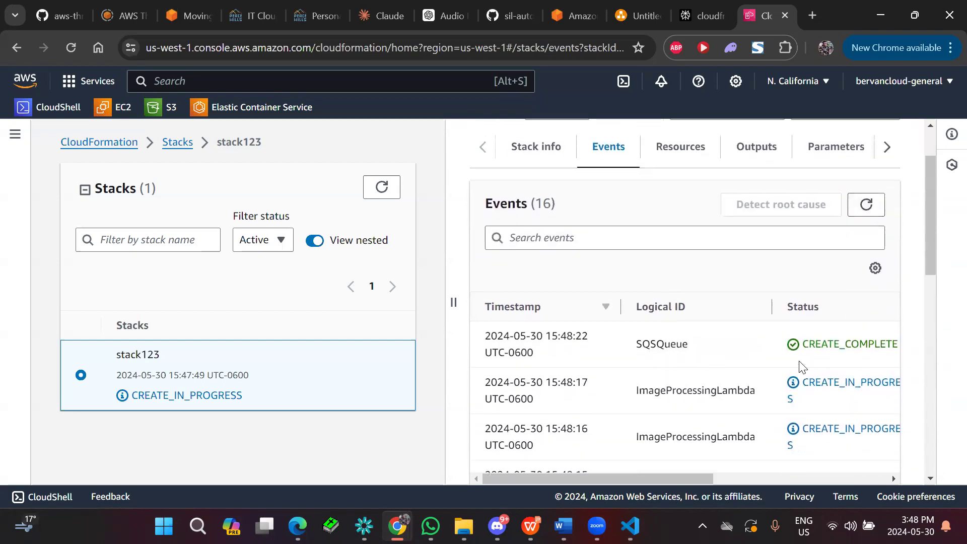
pyautogui.scroll(-4, 676, 339)
pyautogui.scroll(2, 675, 339)
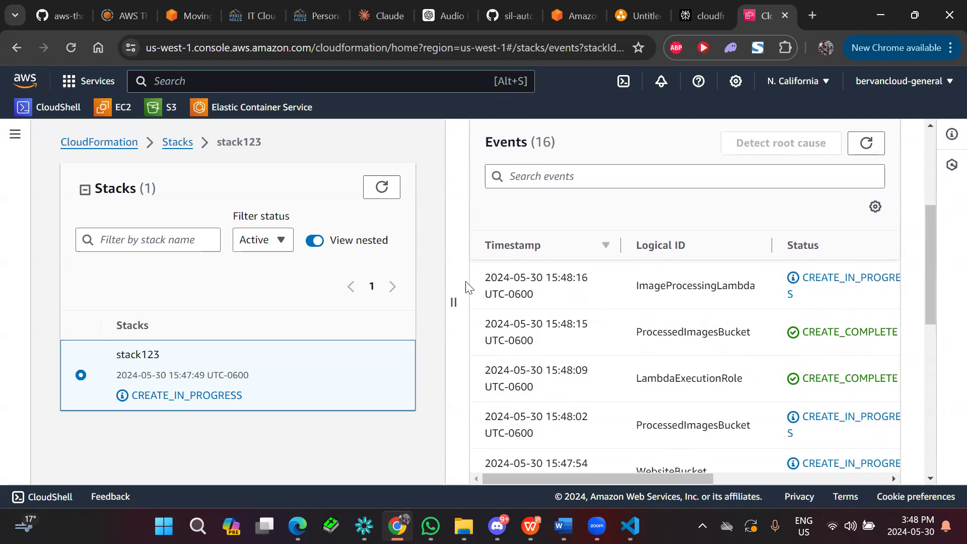
pyautogui.click(867, 151)
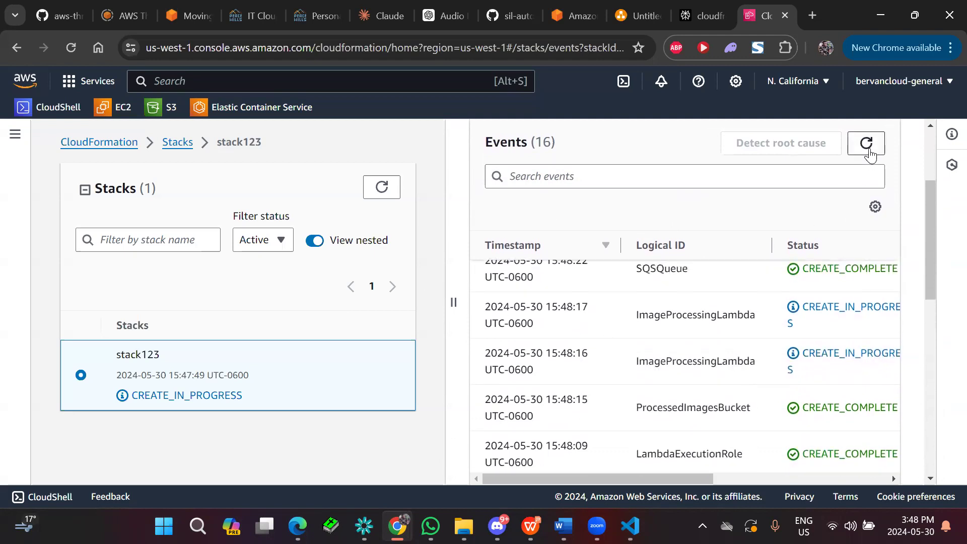
pyautogui.scroll(3, 629, 380)
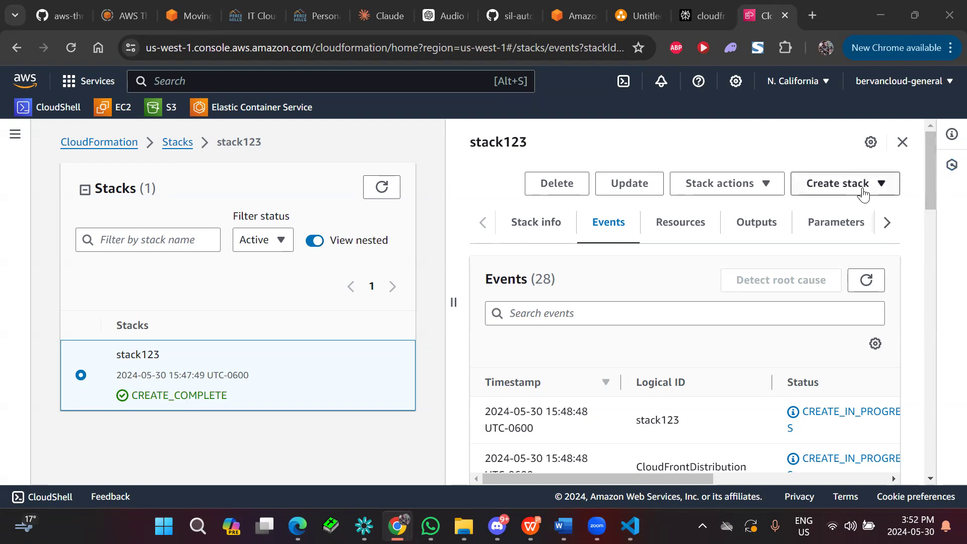
# Refresh the events of the finished stack123 and examine the creation history of its individual resources.
pyautogui.click(866, 280)
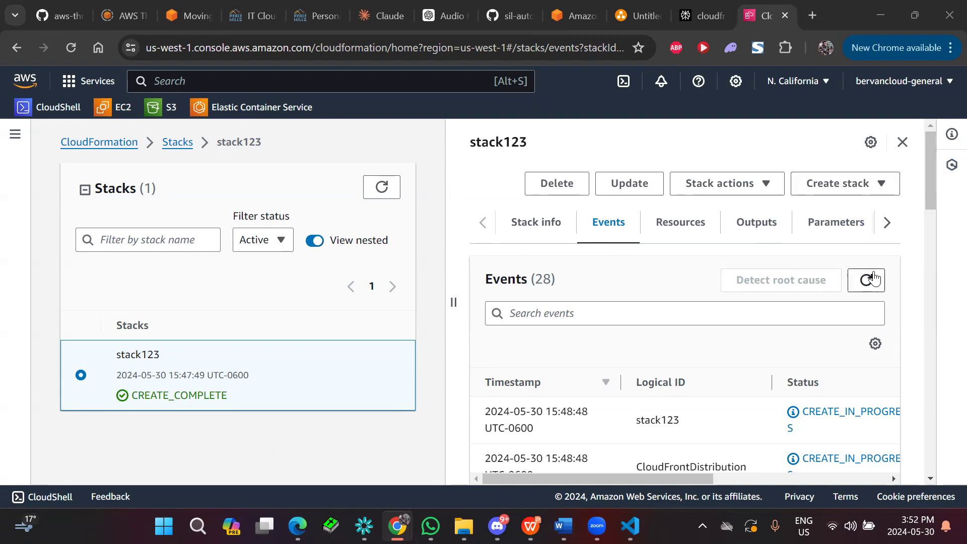
pyautogui.scroll(-3, 725, 355)
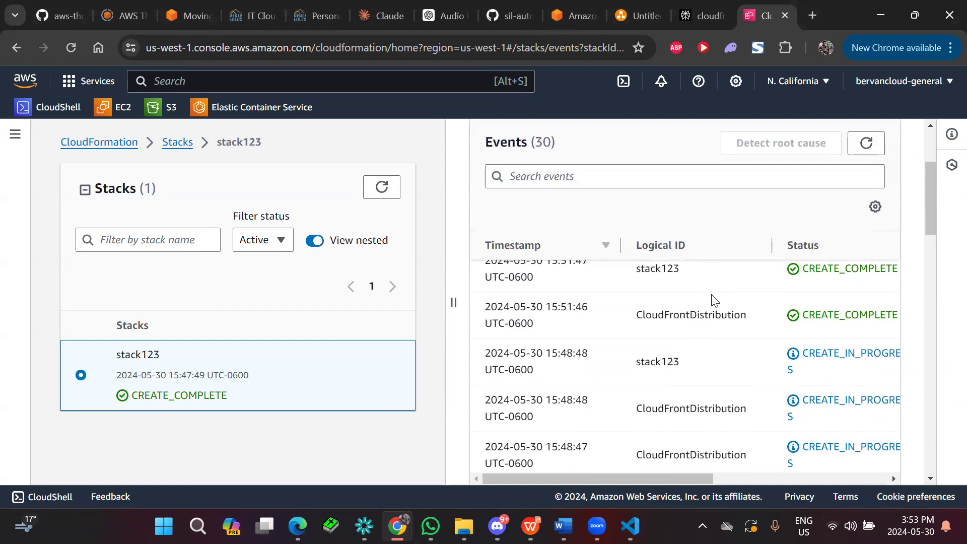
pyautogui.scroll(-2, 722, 305)
pyautogui.scroll(-2, 700, 339)
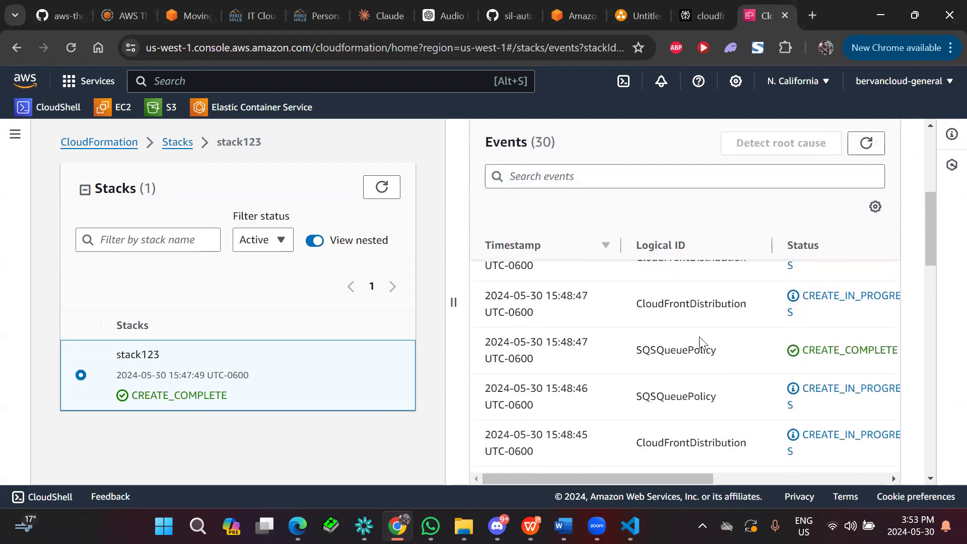
pyautogui.scroll(2, 696, 331)
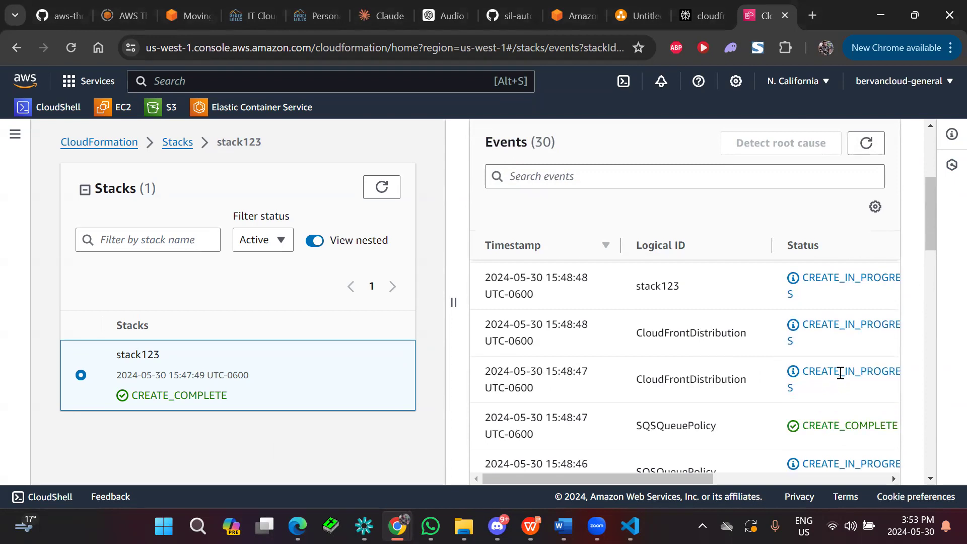
pyautogui.scroll(-2, 724, 379)
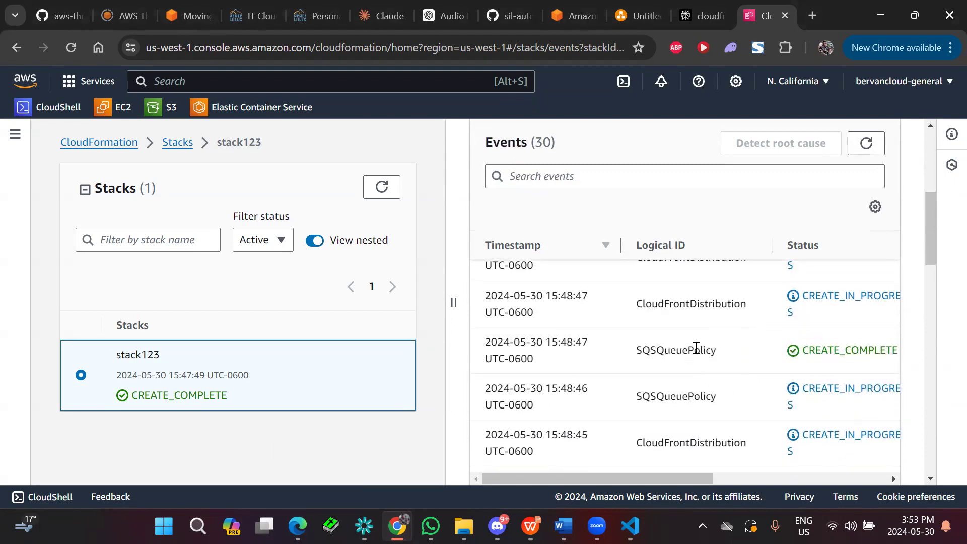
pyautogui.scroll(-3, 671, 377)
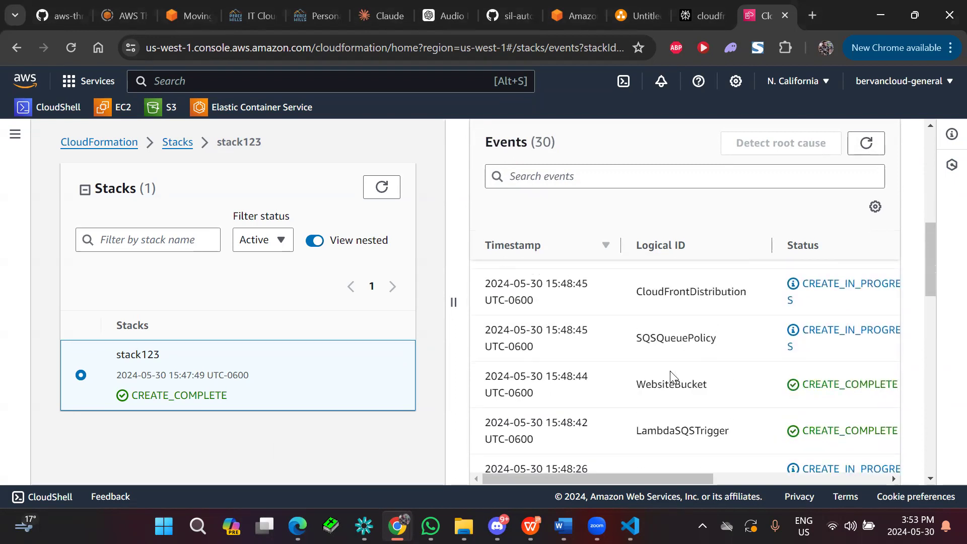
pyautogui.scroll(-2, 673, 377)
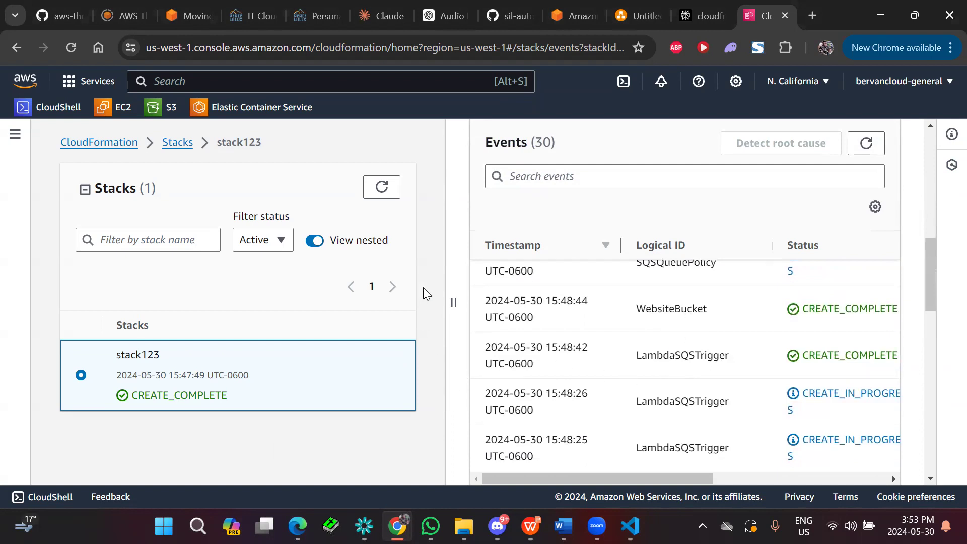
# Check the stack123 buckets in the S3 bucket list and open the CloudFront distributions list.
pyautogui.click(159, 112)
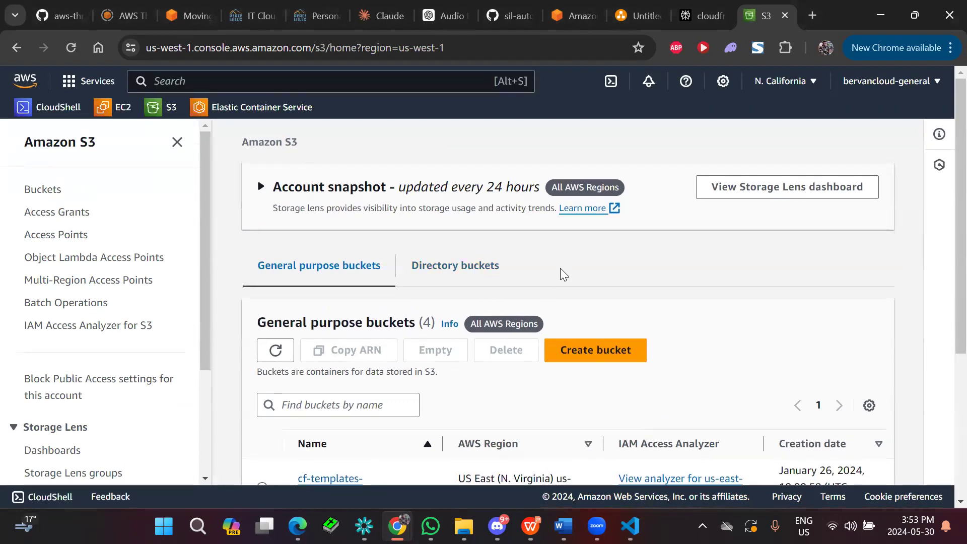
pyautogui.scroll(-4, 559, 269)
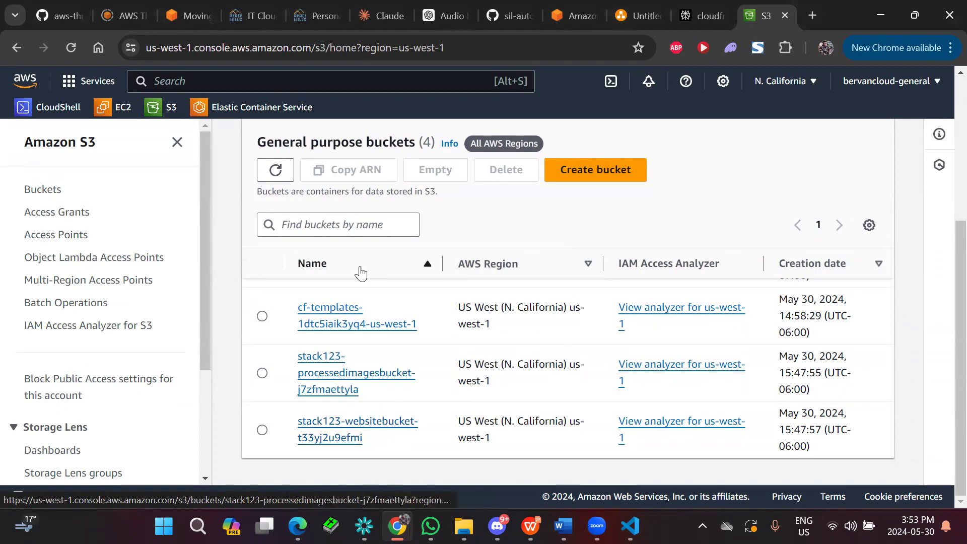
pyautogui.click(288, 76)
pyautogui.write('cloudfr')
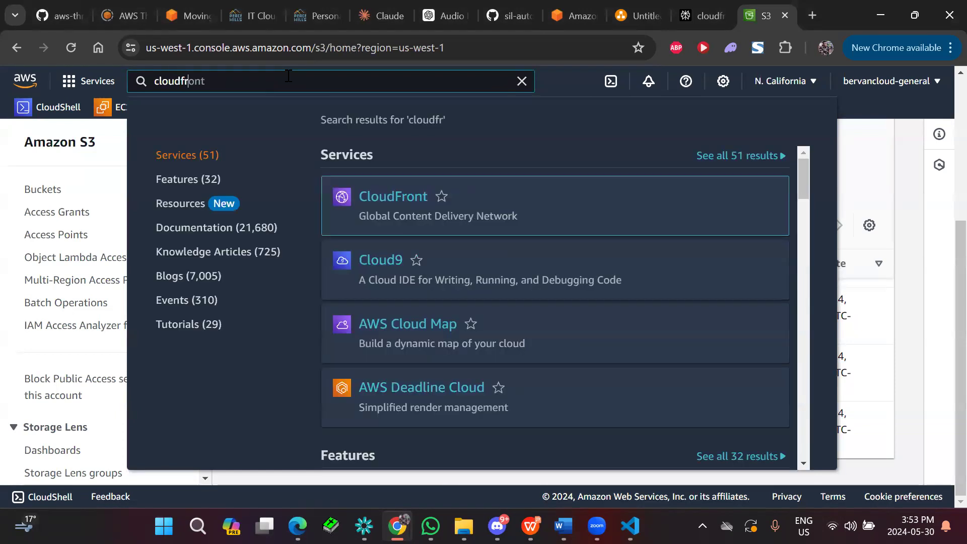
pyautogui.click(388, 203)
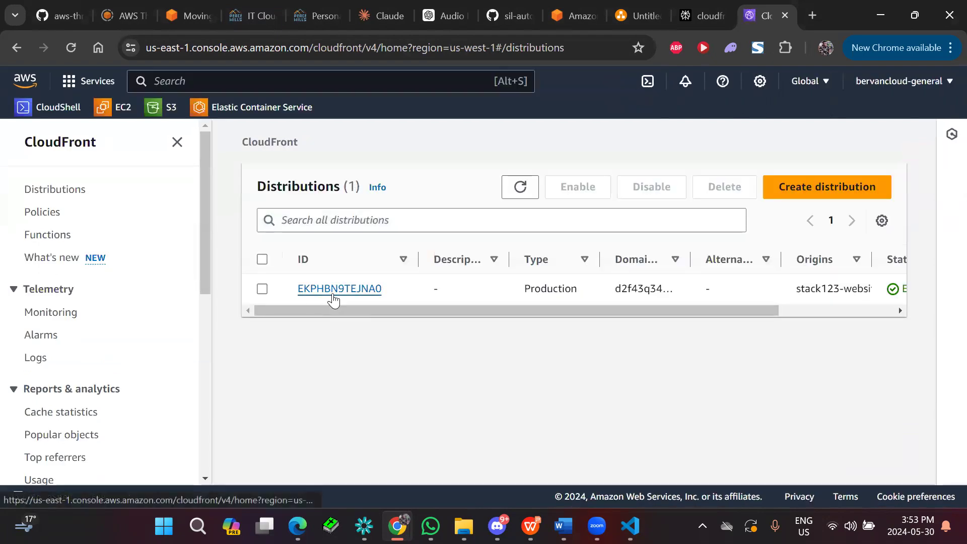
# Examine the general details of the stack's CloudFront distribution, dismissing the Security Dashboard announcement, and return to the distributions list.
pyautogui.click(333, 293)
pyautogui.scroll(-8, 426, 363)
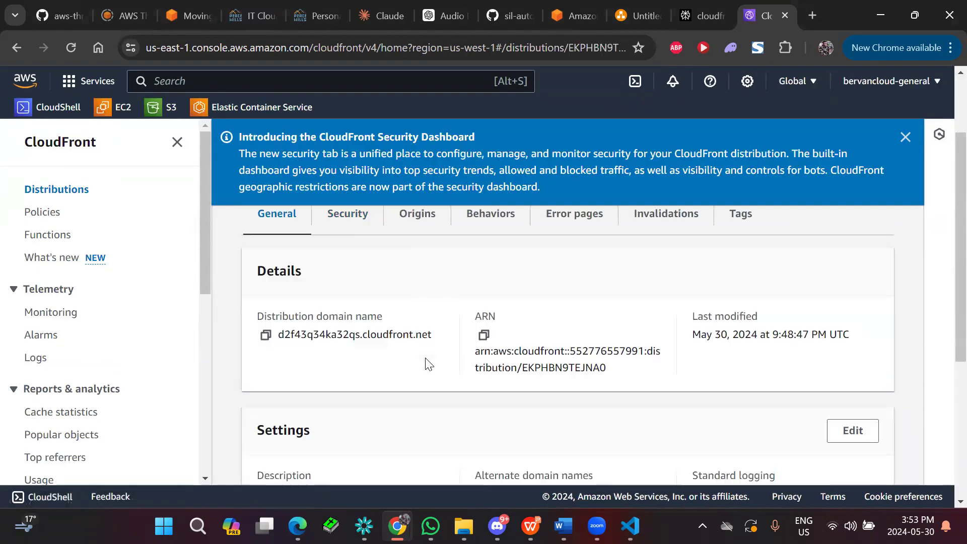
pyautogui.scroll(6, 426, 363)
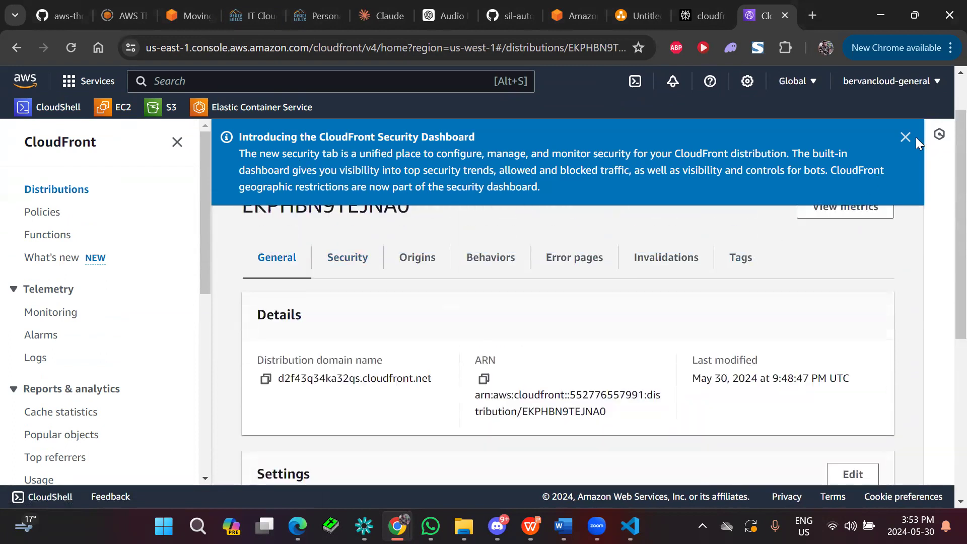
pyautogui.click(898, 146)
pyautogui.scroll(1, 327, 191)
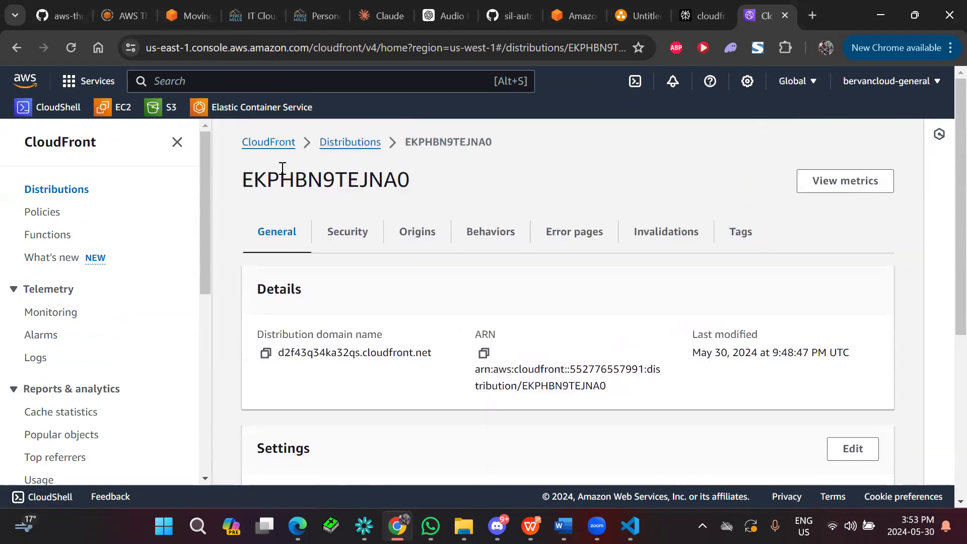
pyautogui.click(336, 143)
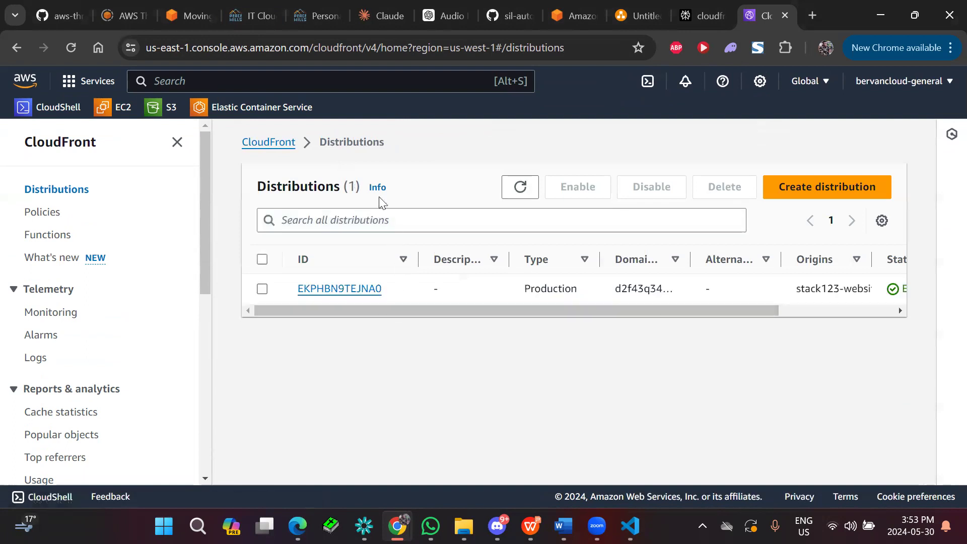
# Open ImageProcessingFunction in the Lambda service and examine its overview diagram, SQS trigger and linked application.
pyautogui.click(327, 83)
pyautogui.write('lambda')
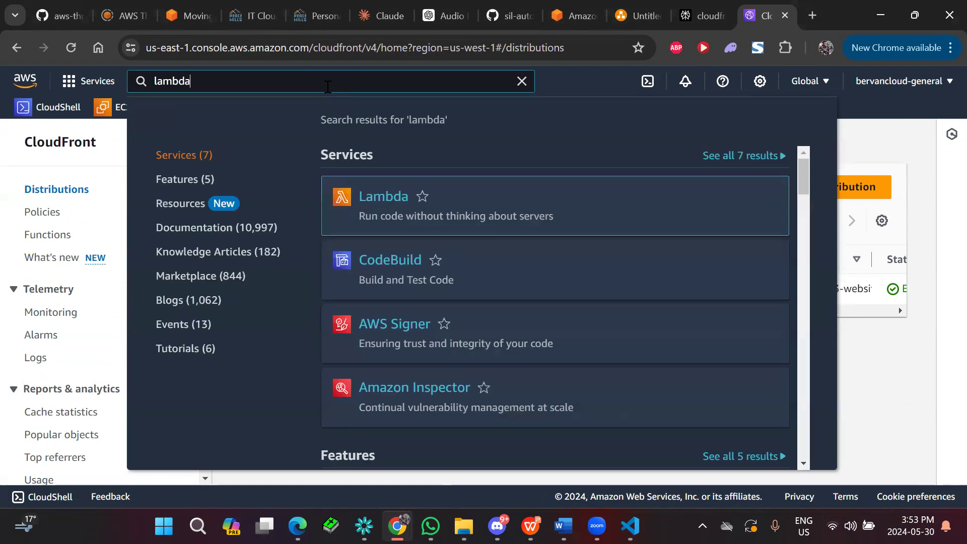
pyautogui.click(384, 198)
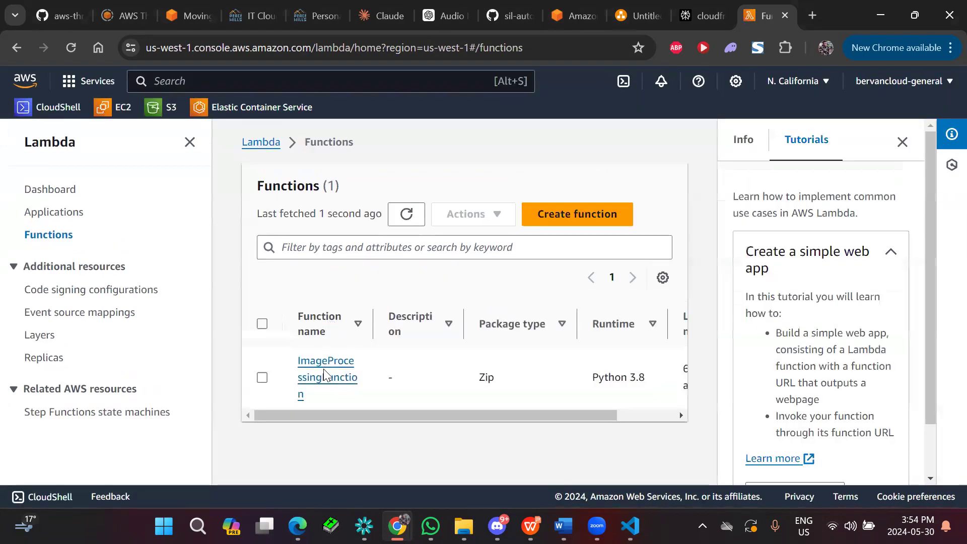
pyautogui.click(322, 380)
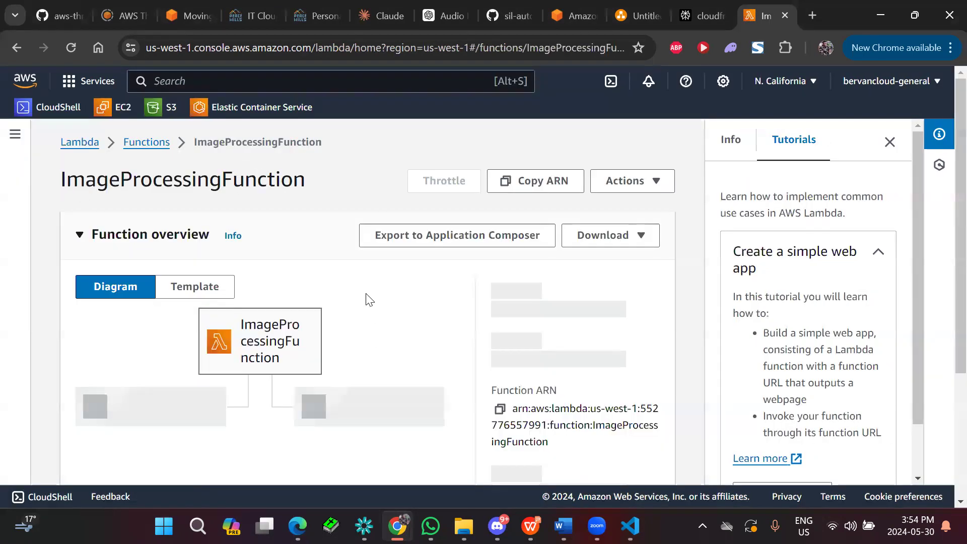
pyautogui.scroll(-1, 366, 299)
pyautogui.scroll(-1, 366, 300)
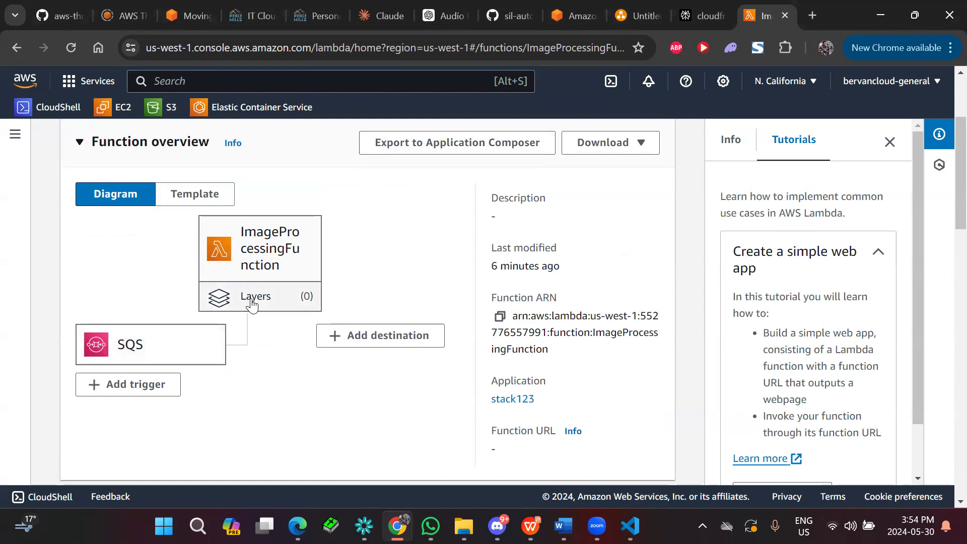
pyautogui.scroll(-1, 325, 393)
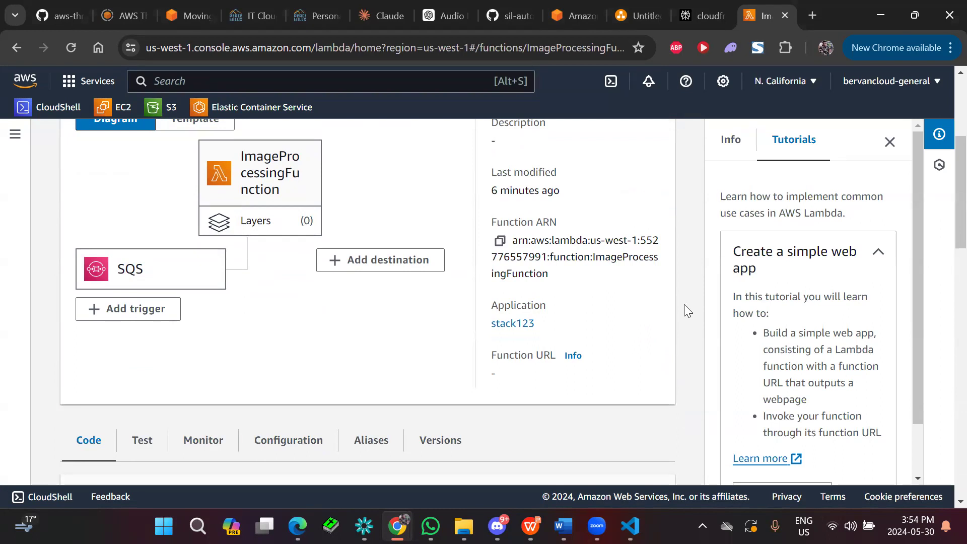
# Switch to Presentation1 in WPS Office and show the Rundown slide.
pyautogui.moveTo(531, 525)
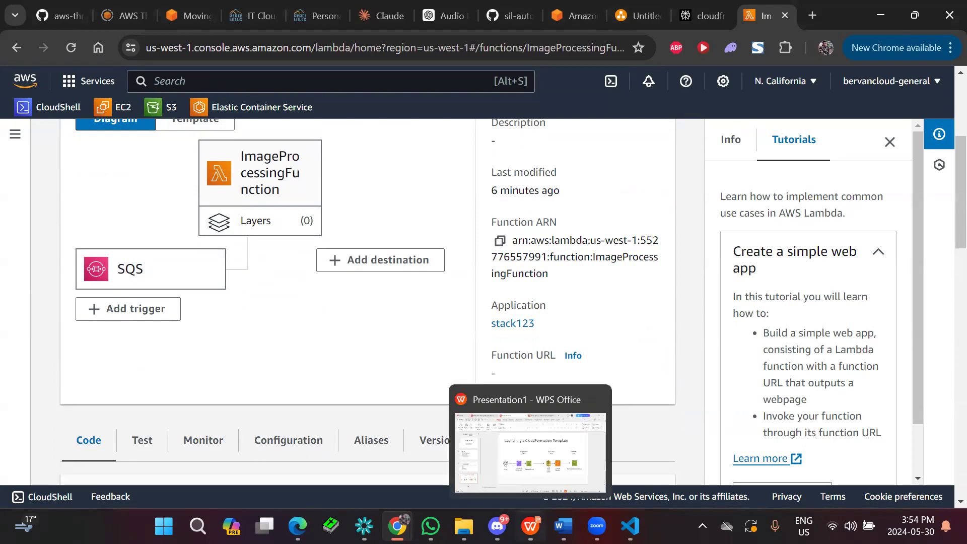
pyautogui.click(517, 476)
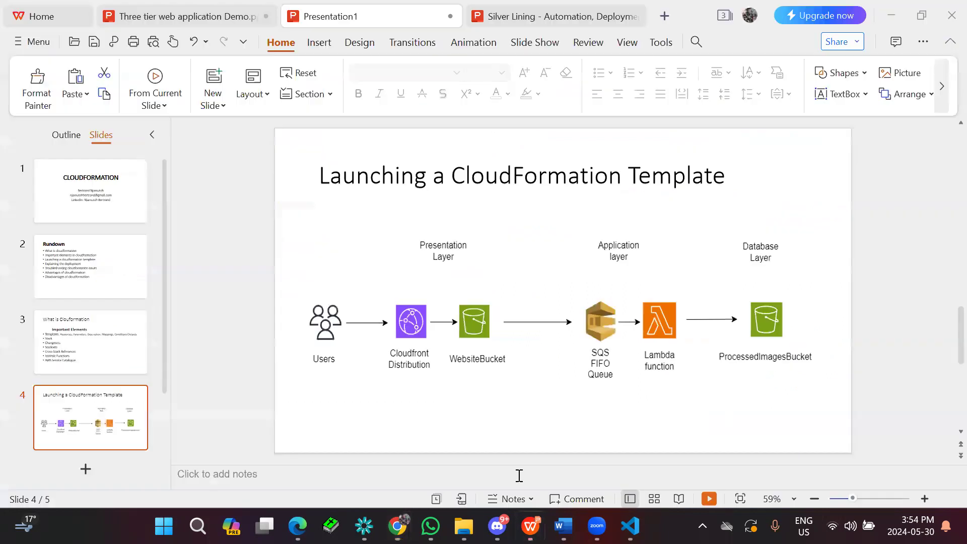
pyautogui.click(99, 343)
pyautogui.click(88, 276)
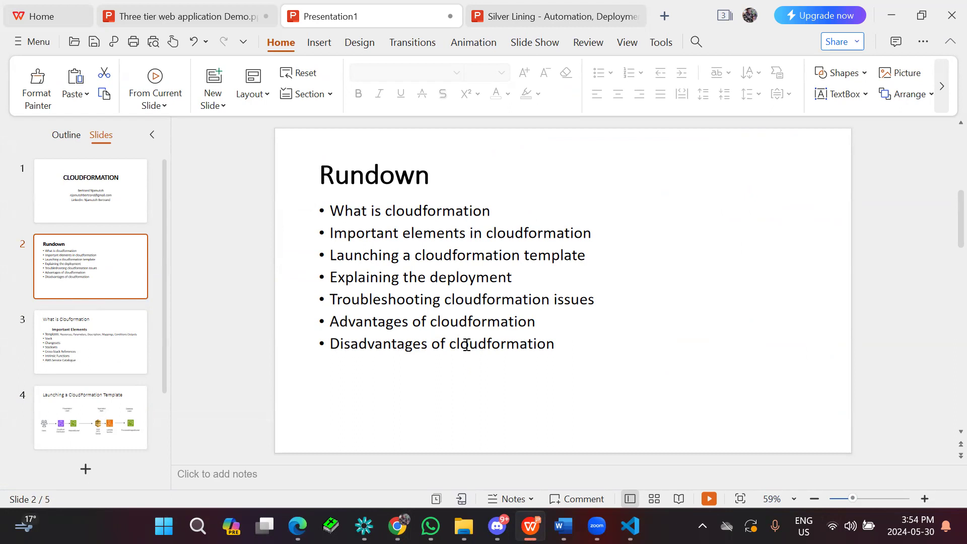
# Switch back to the AWS console in Chrome, open the CloudFormation stacks list, and select stack123 to view its status and description.
pyautogui.moveTo(397, 526)
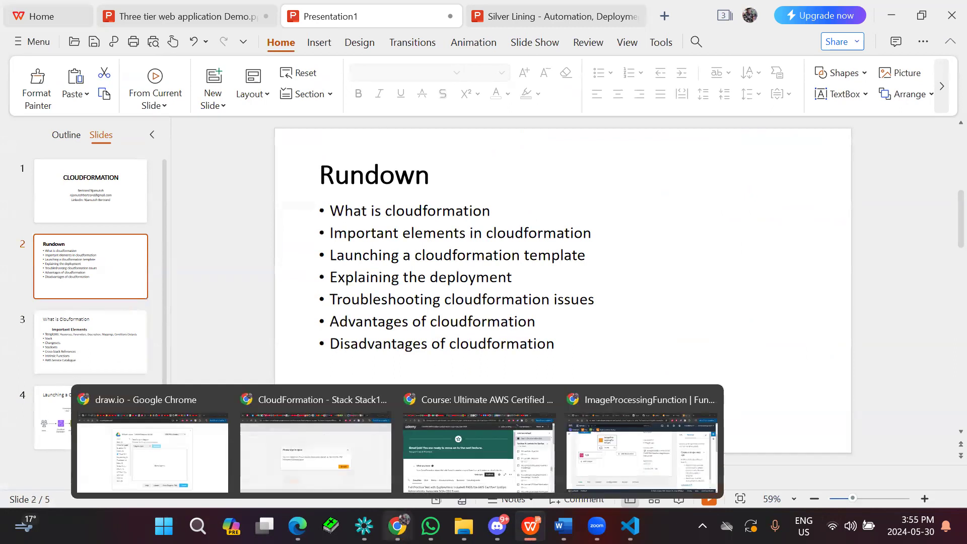
pyautogui.click(628, 462)
pyautogui.click(295, 75)
pyautogui.write('c')
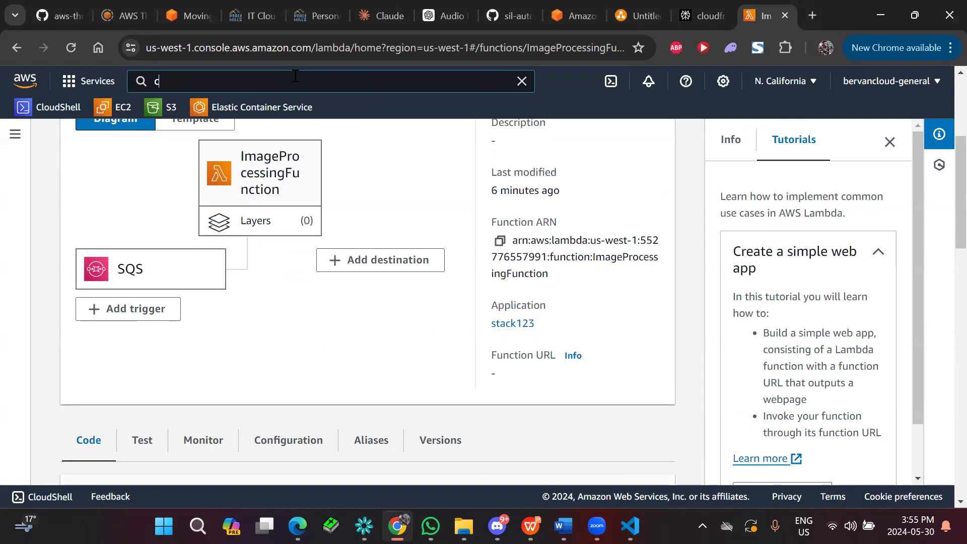
pyautogui.write('loudfor')
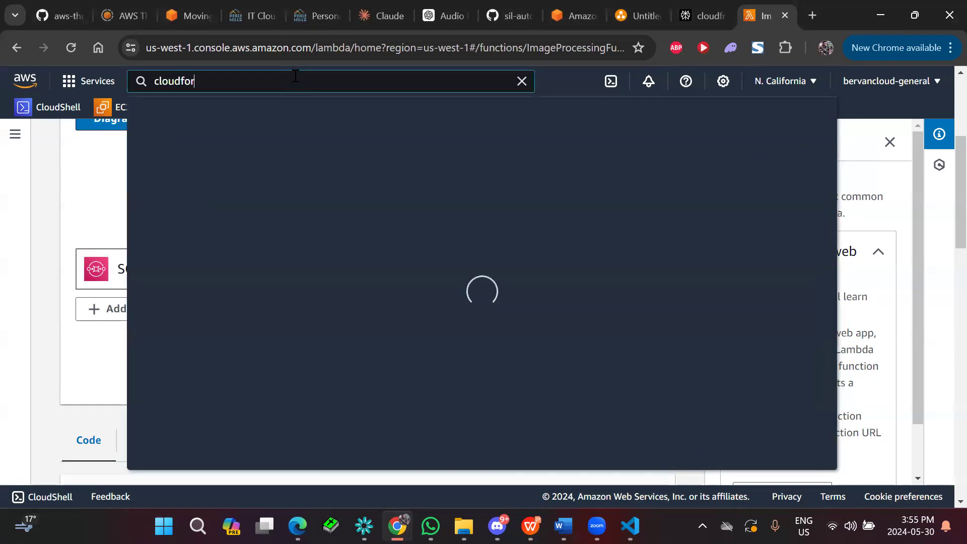
pyautogui.click(392, 198)
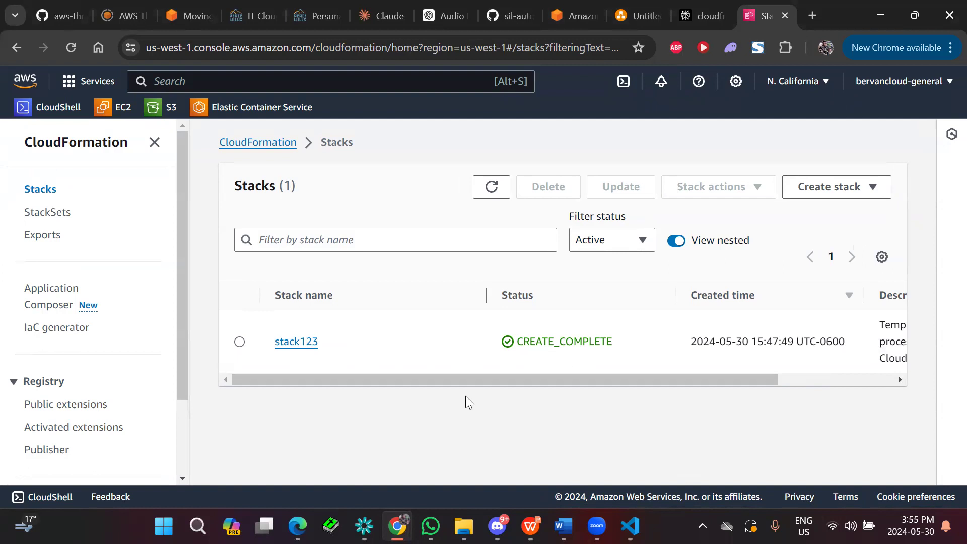
pyautogui.click(240, 342)
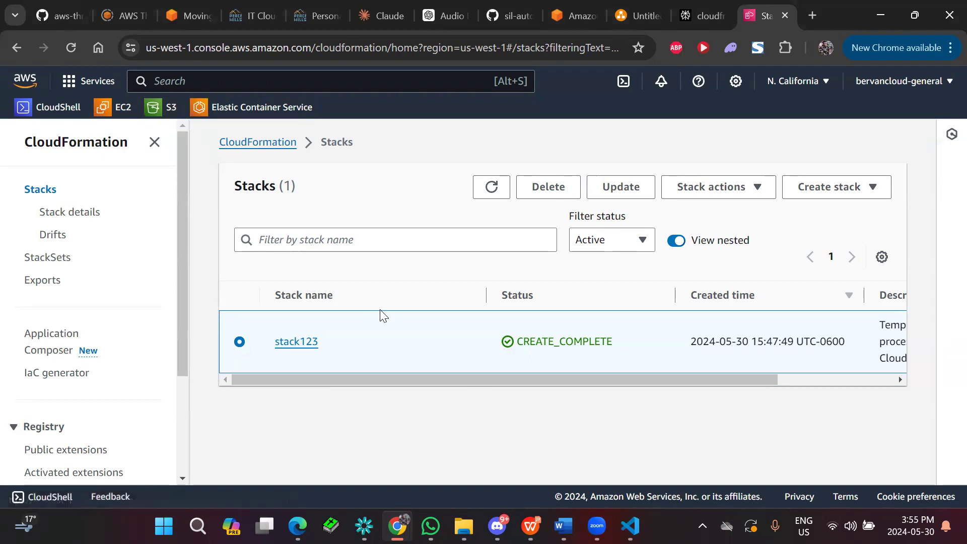
pyautogui.moveTo(413, 376); pyautogui.dragTo(500, 377)
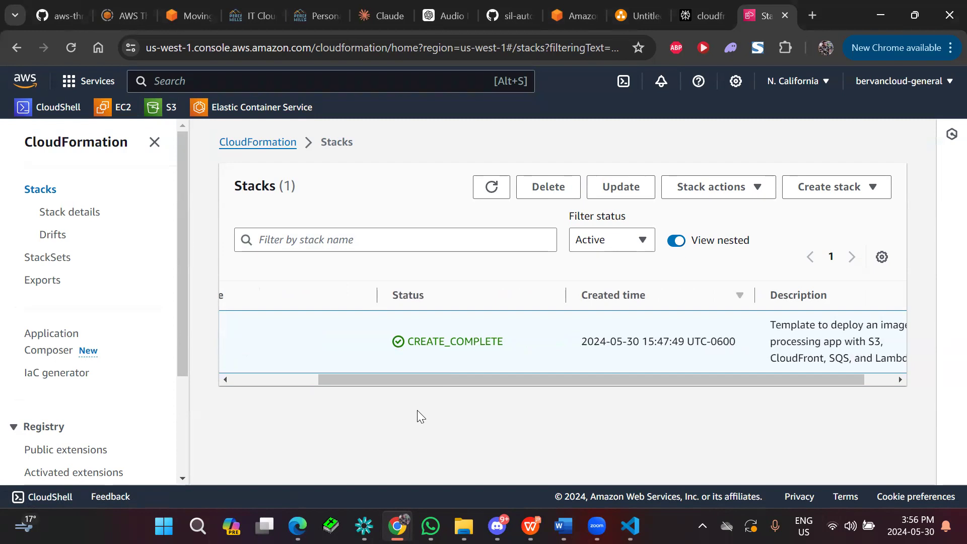
# Return to the Rundown slide of Presentation1 in WPS Office.
pyautogui.moveTo(531, 525)
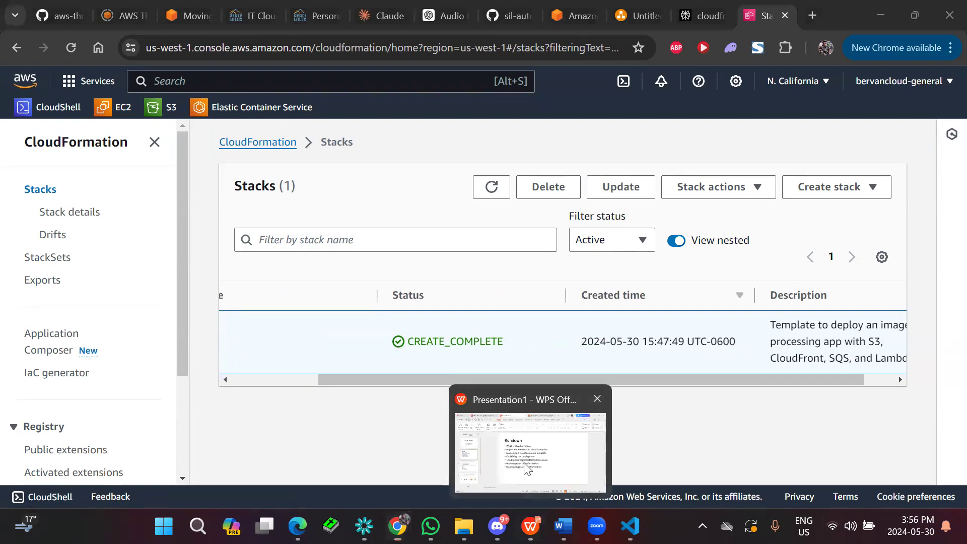
pyautogui.click(526, 468)
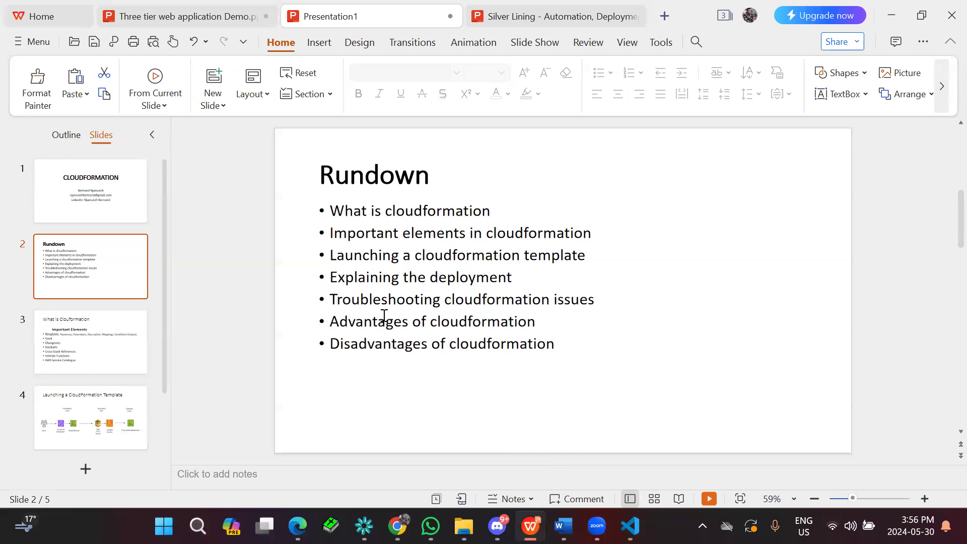